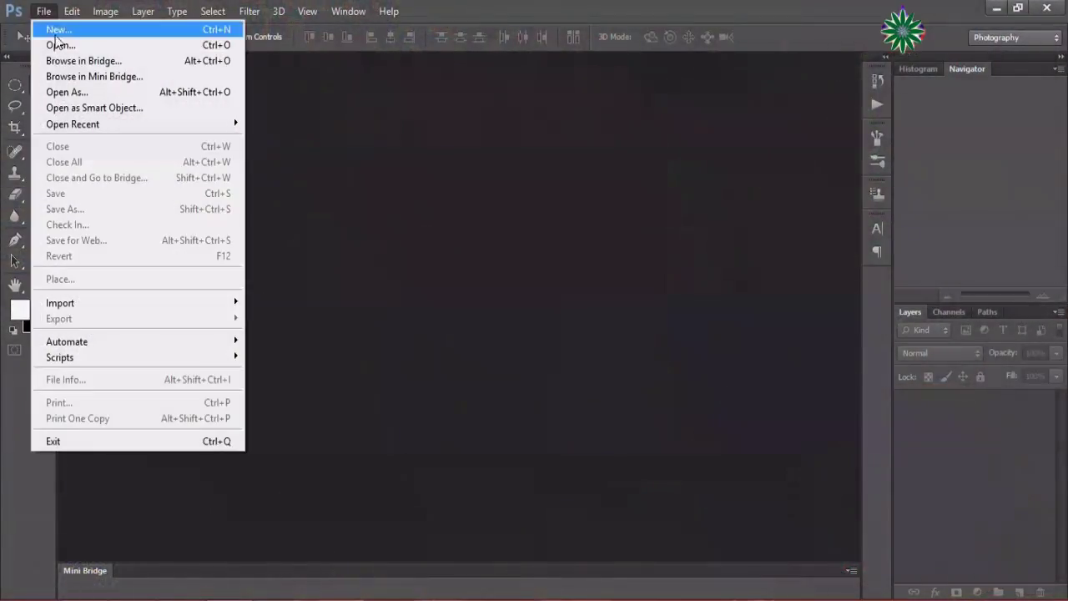
Open the File > Open dialog to browse images in the SUINNY CC folder
click(58, 42)
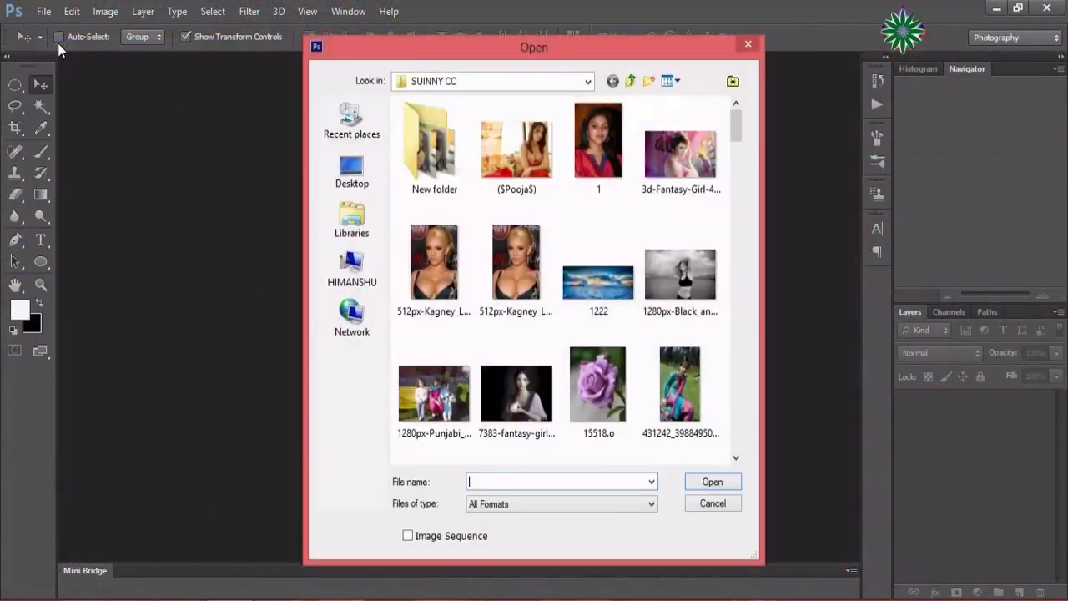
Open the blonde portrait photo, then girl-470568_960_720.jpg as a second document
double_click(460, 245)
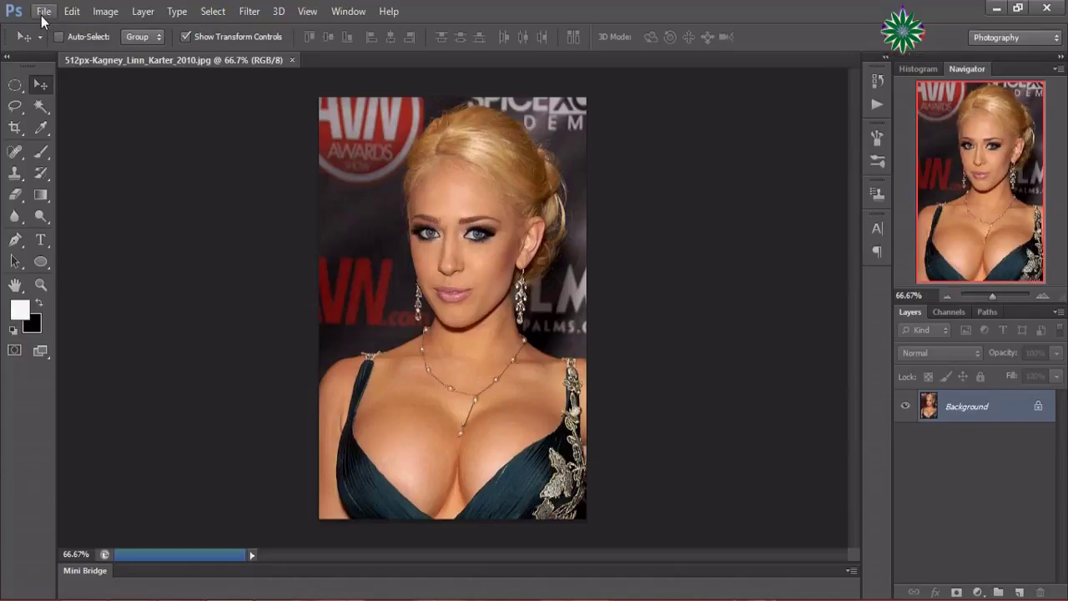
click(44, 11)
click(58, 47)
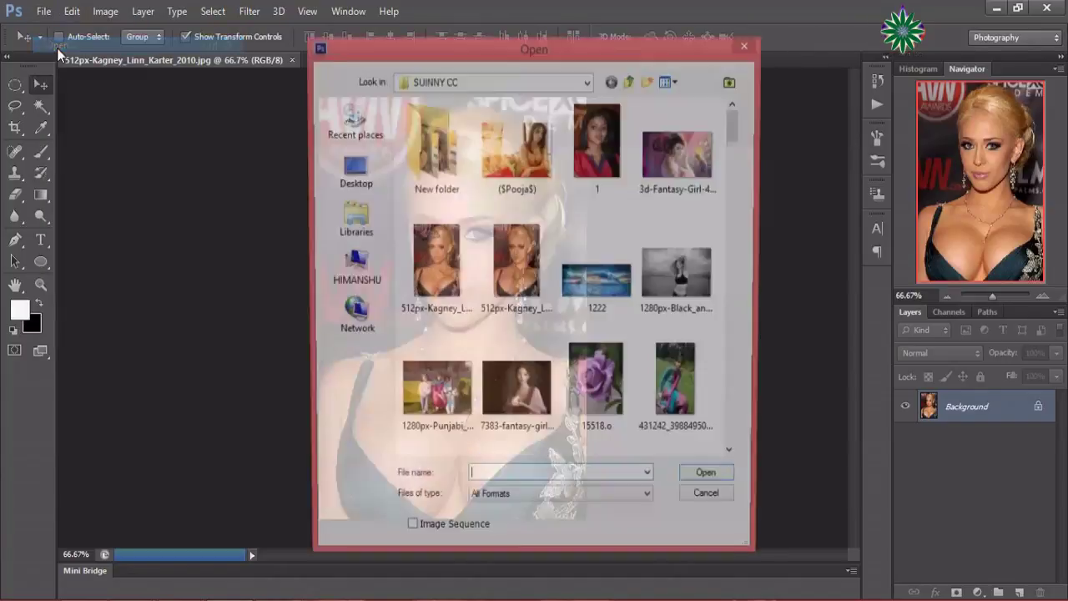
drag(736, 128, 742, 272)
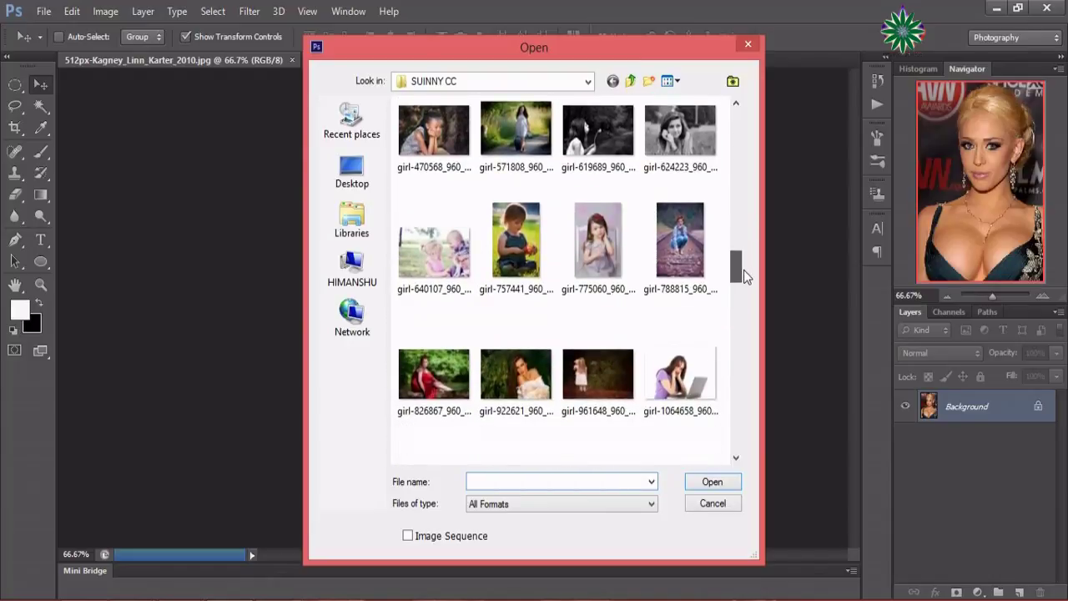
click(459, 138)
double_click(457, 129)
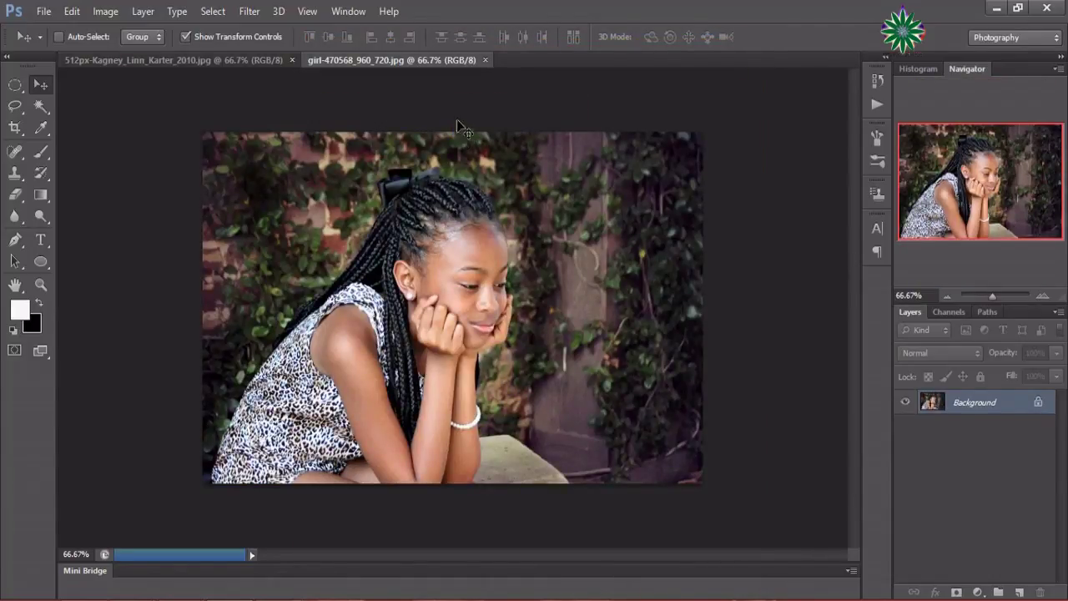
Duplicate the Background layer and draw an elliptical selection over the bottom-right ivy
drag(1014, 407, 1024, 592)
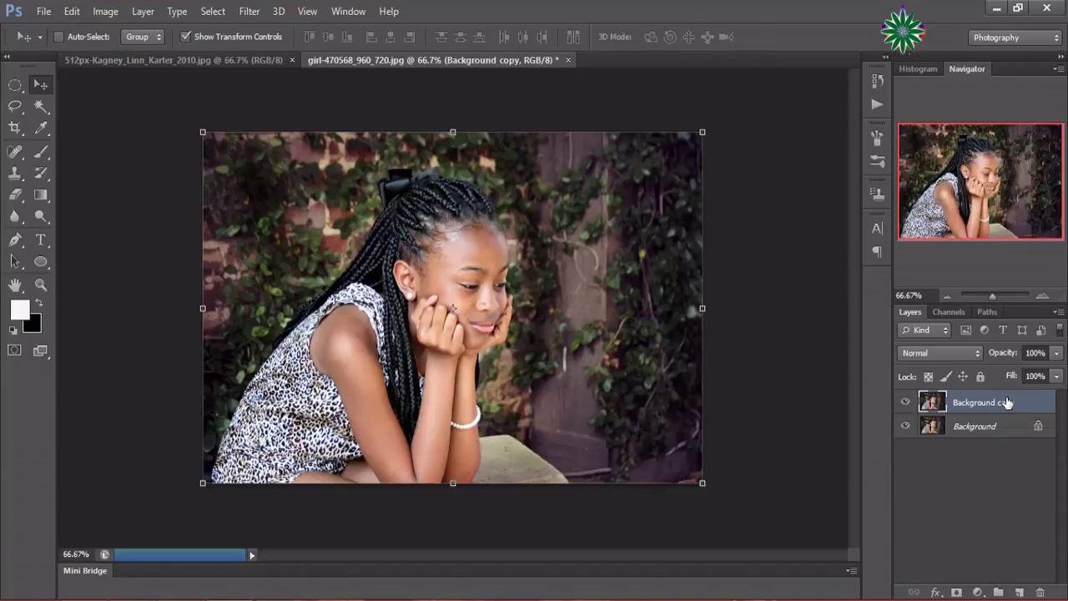
click(15, 84)
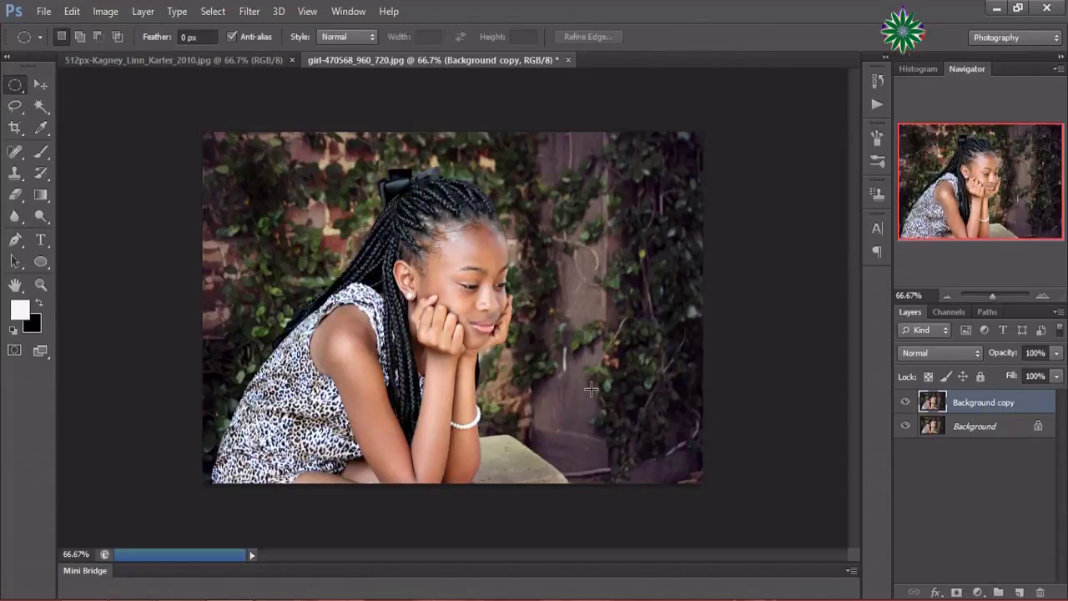
drag(591, 389, 700, 482)
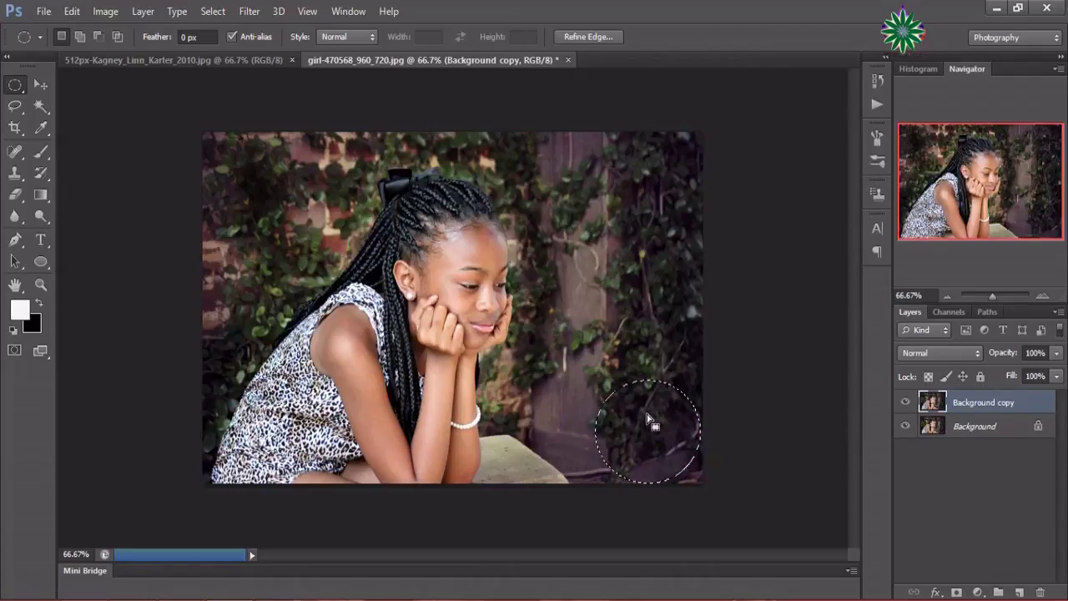
Scale the circular selection to about 119% by 123% and apply the transform
click(41, 84)
drag(648, 380, 649, 362)
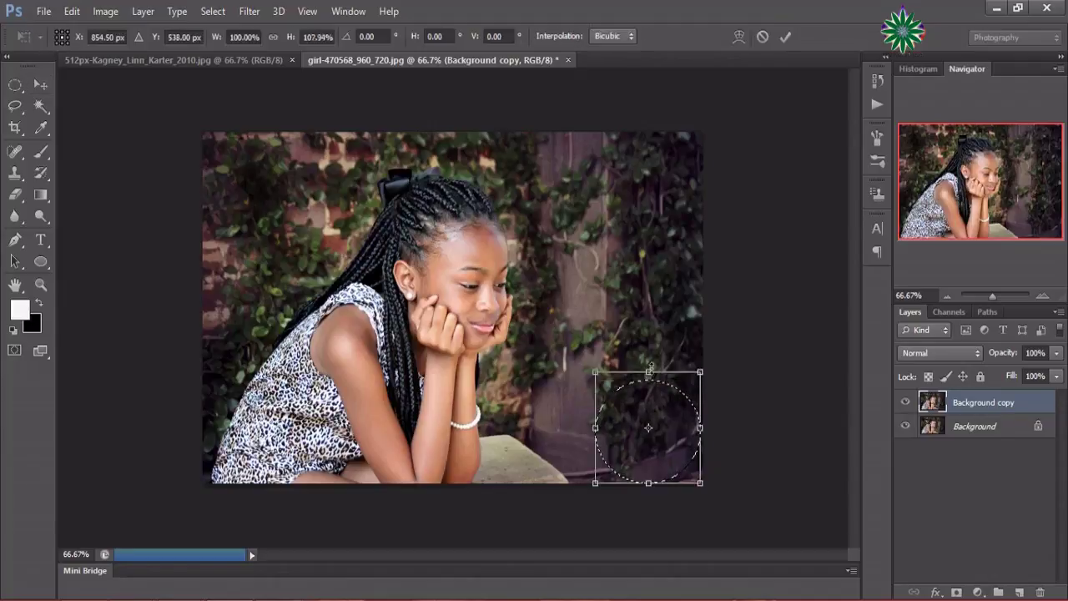
drag(594, 423, 575, 423)
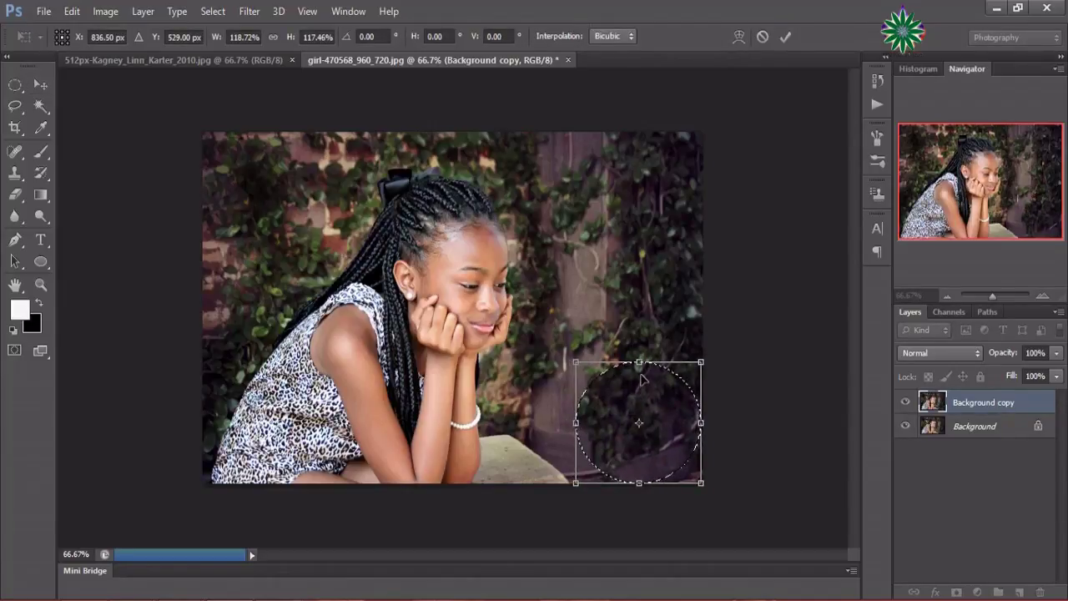
drag(639, 363, 639, 356)
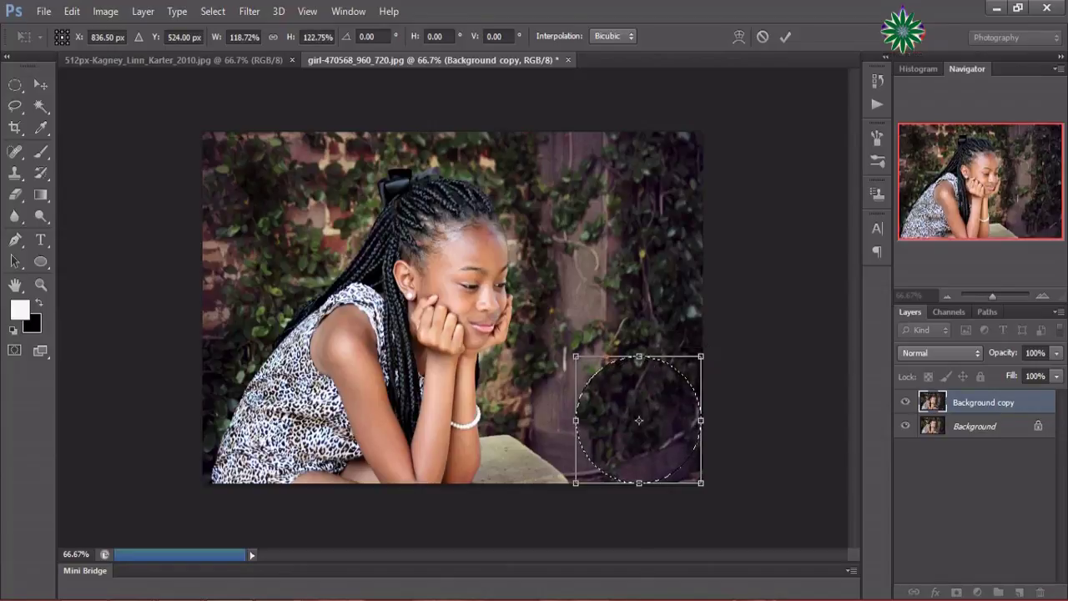
click(18, 87)
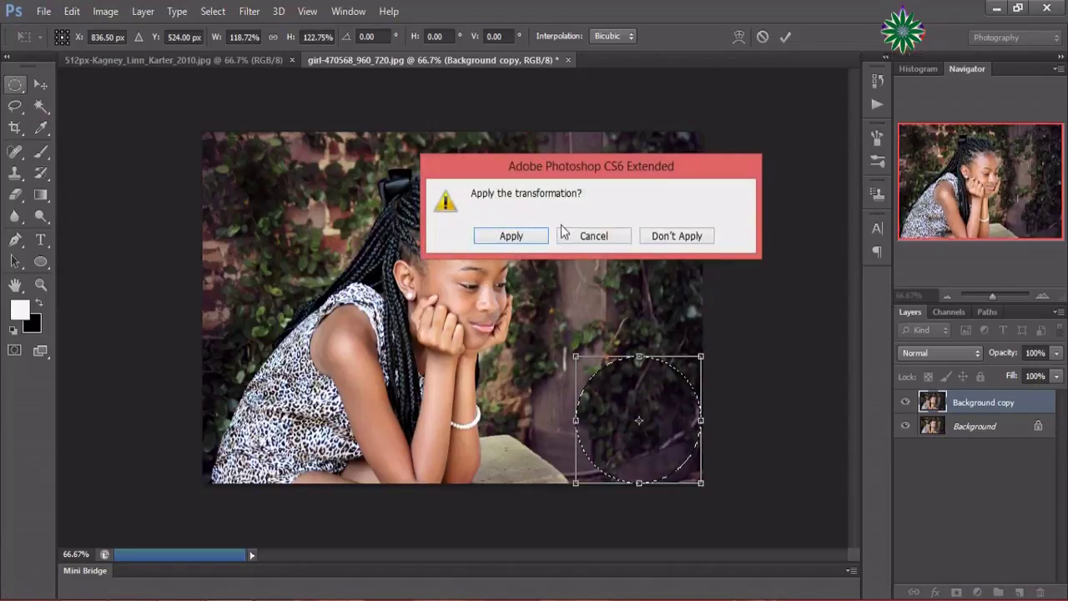
click(534, 237)
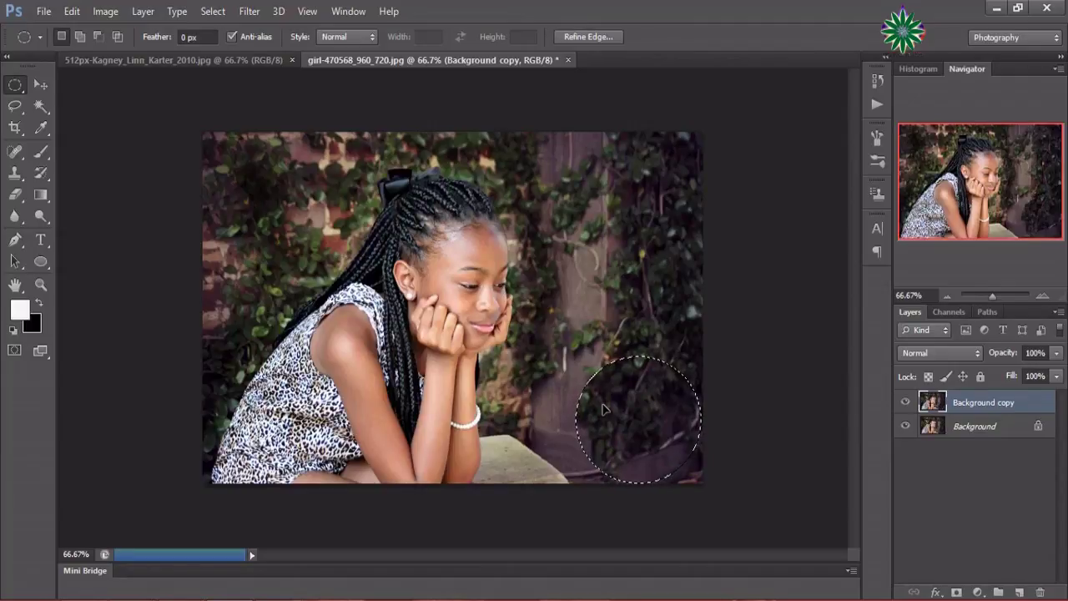
Nudge the circle and fill it with a linear Gradient Fill layer angled -67.62°
drag(602, 408, 605, 407)
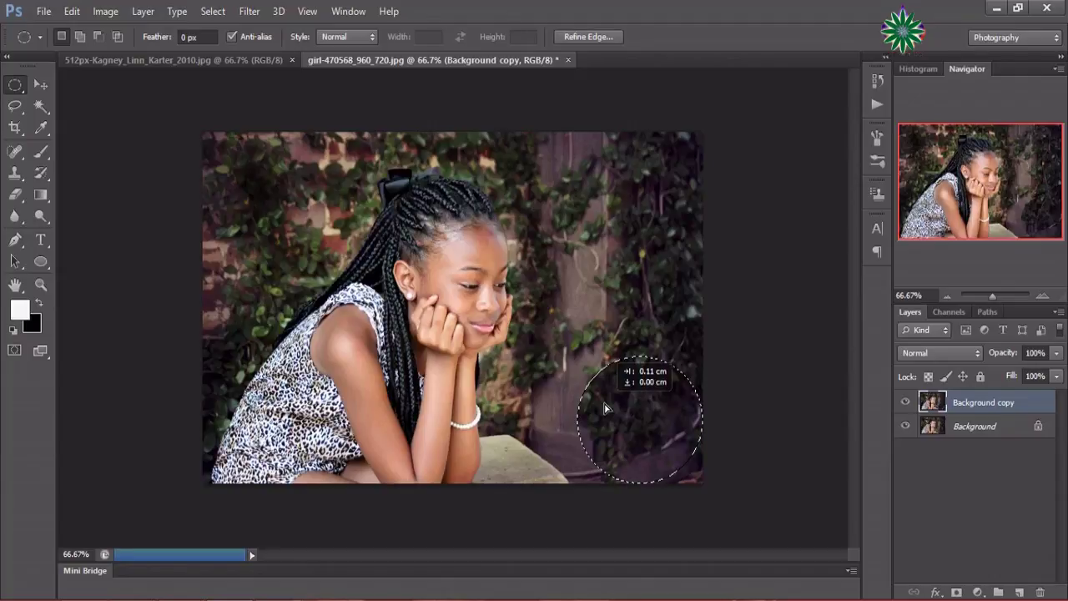
click(978, 592)
click(957, 252)
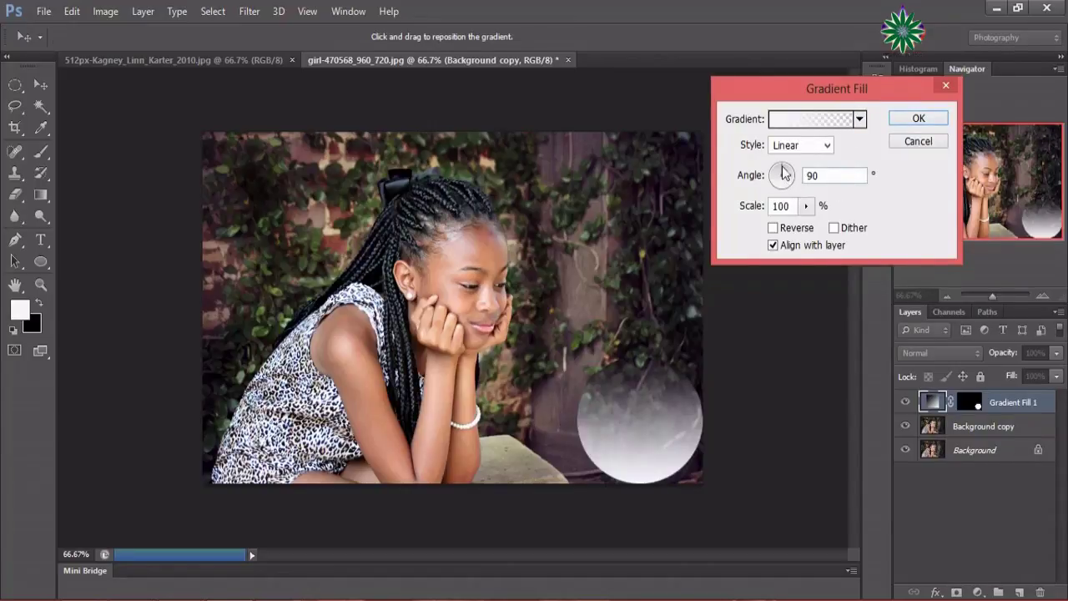
drag(781, 176, 789, 196)
drag(789, 196, 789, 193)
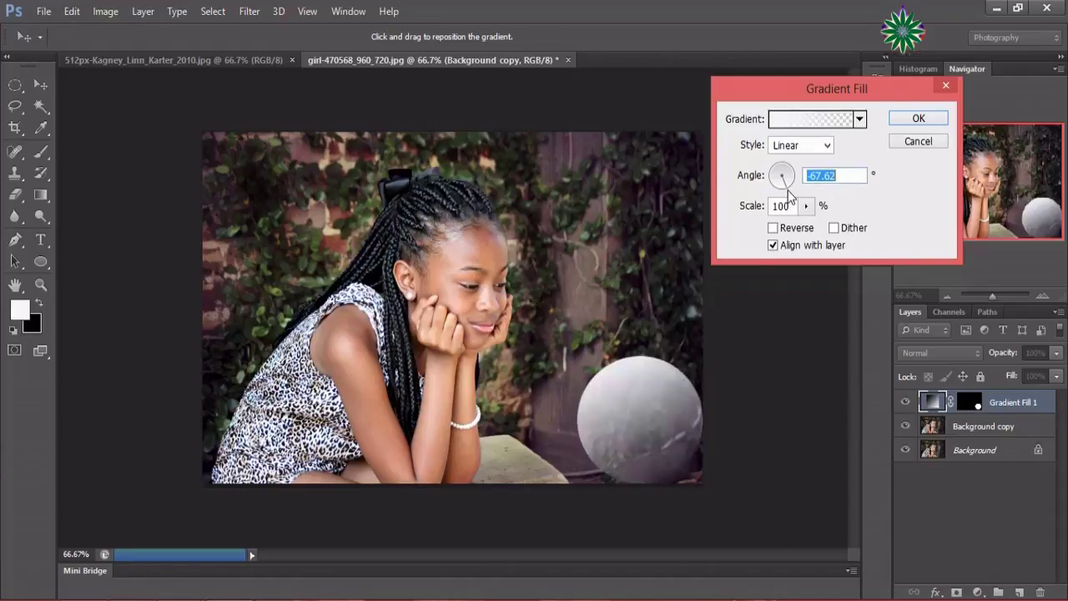
click(917, 120)
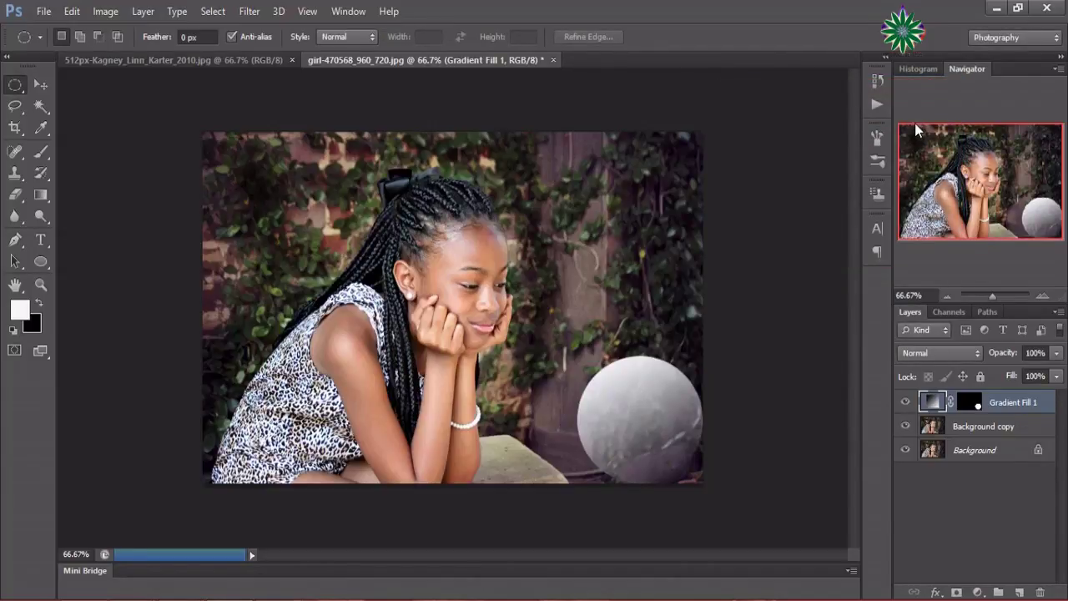
Set Gradient Fill 1's blend mode to Overlay, after briefly trying Screen
click(954, 353)
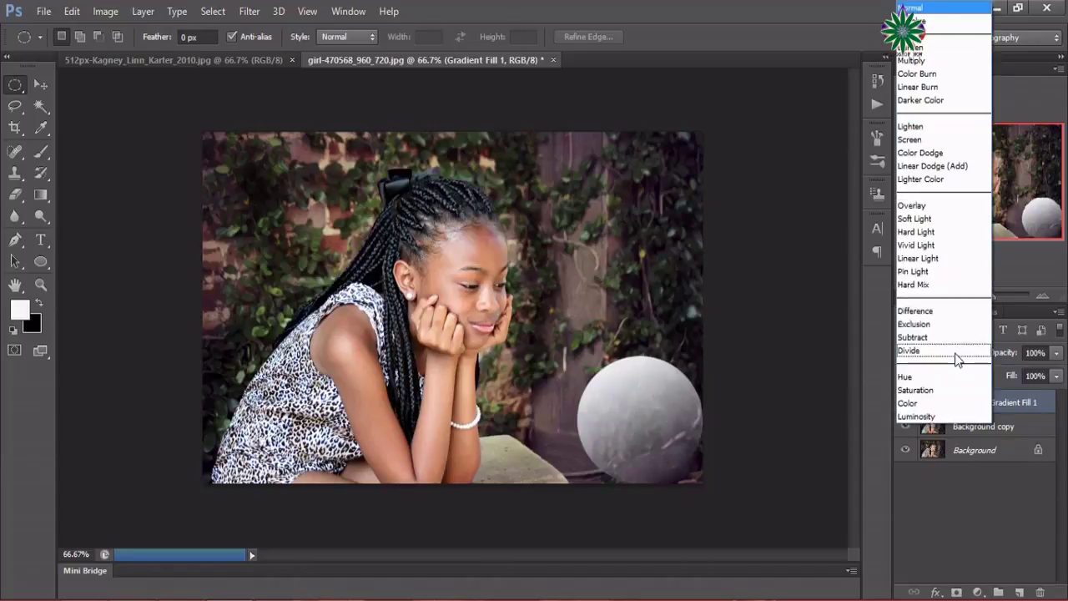
click(918, 206)
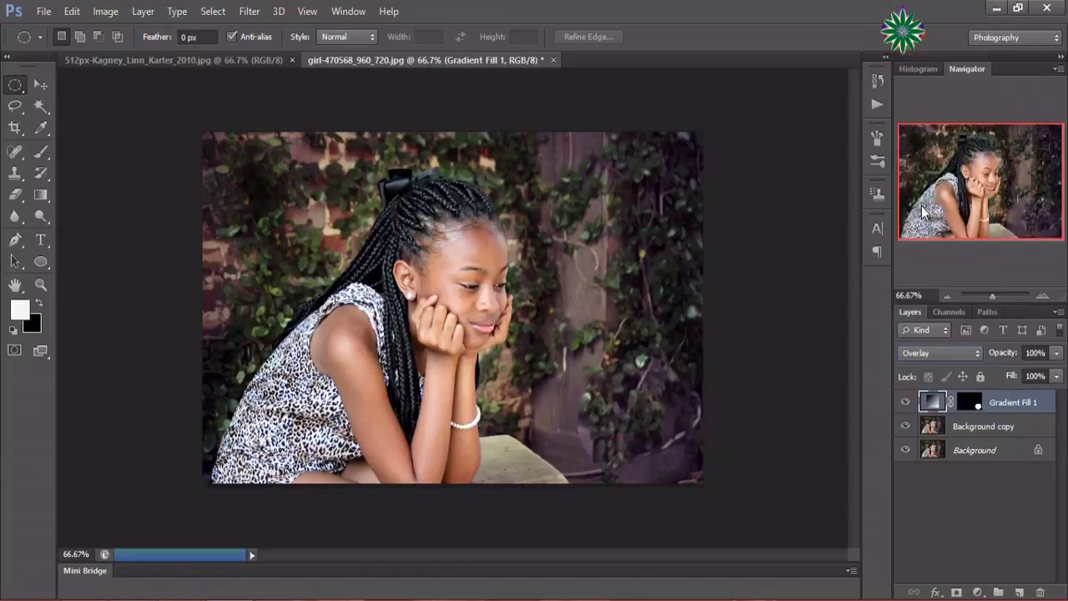
click(955, 353)
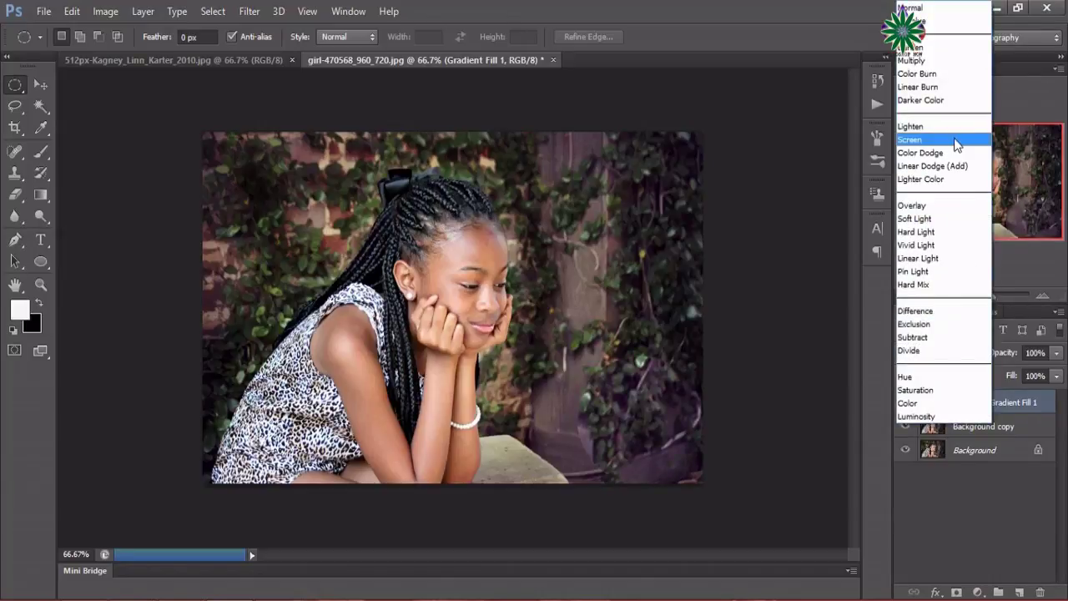
click(944, 142)
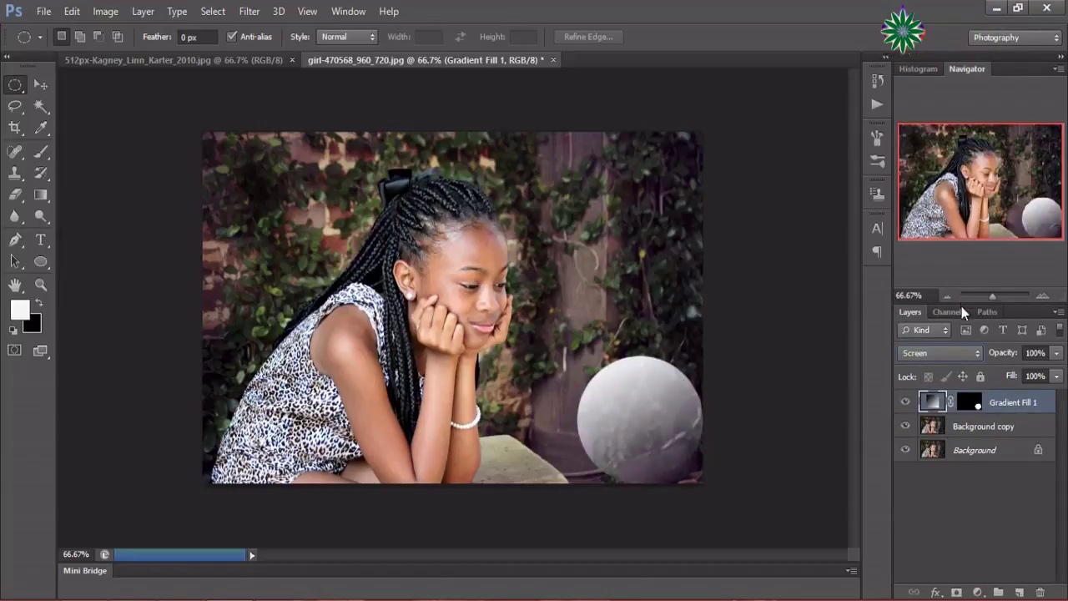
click(961, 354)
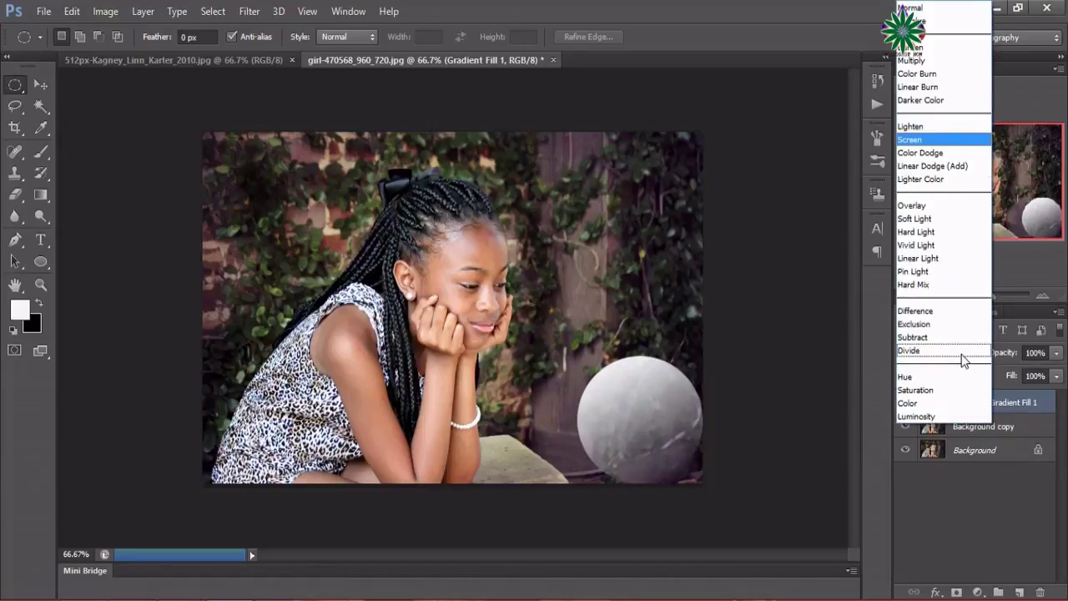
click(928, 206)
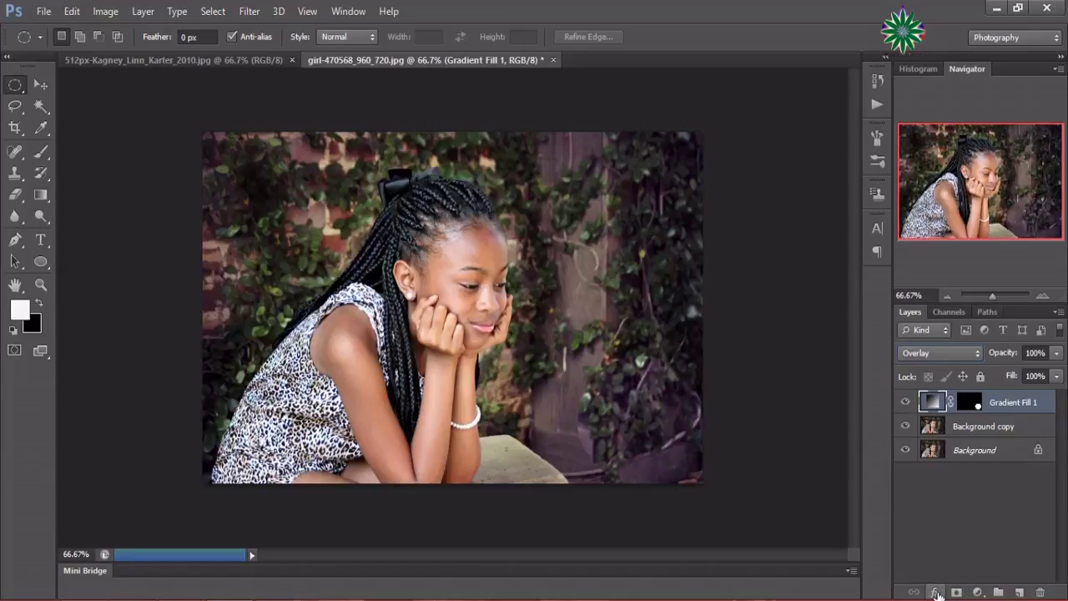
Add an Inner Shadow with size 49 px, choke 34%, distance 15 px, opacity about 50%
click(936, 593)
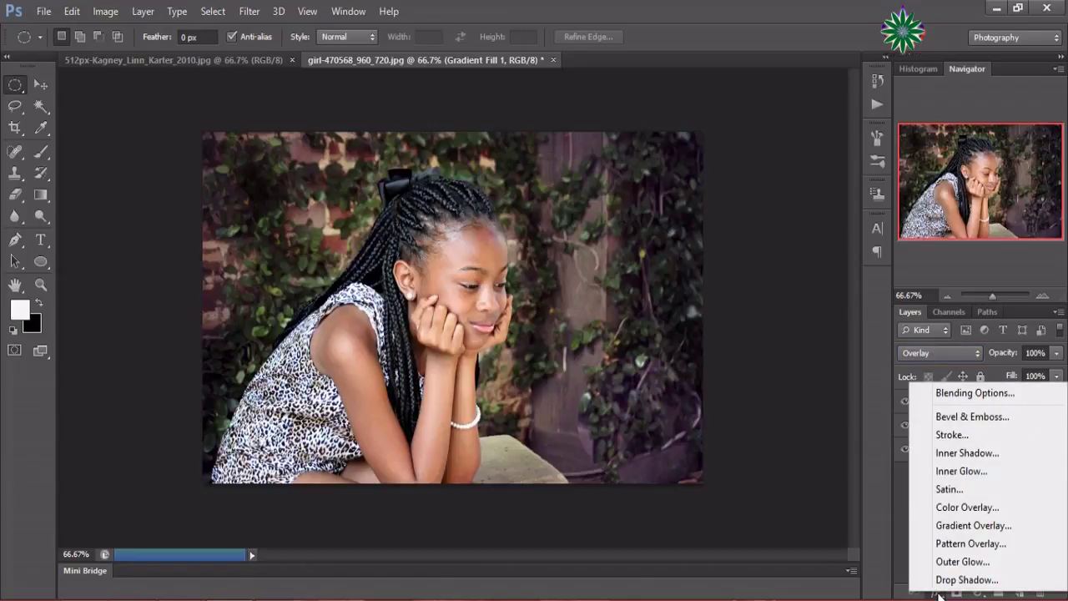
key(Escape)
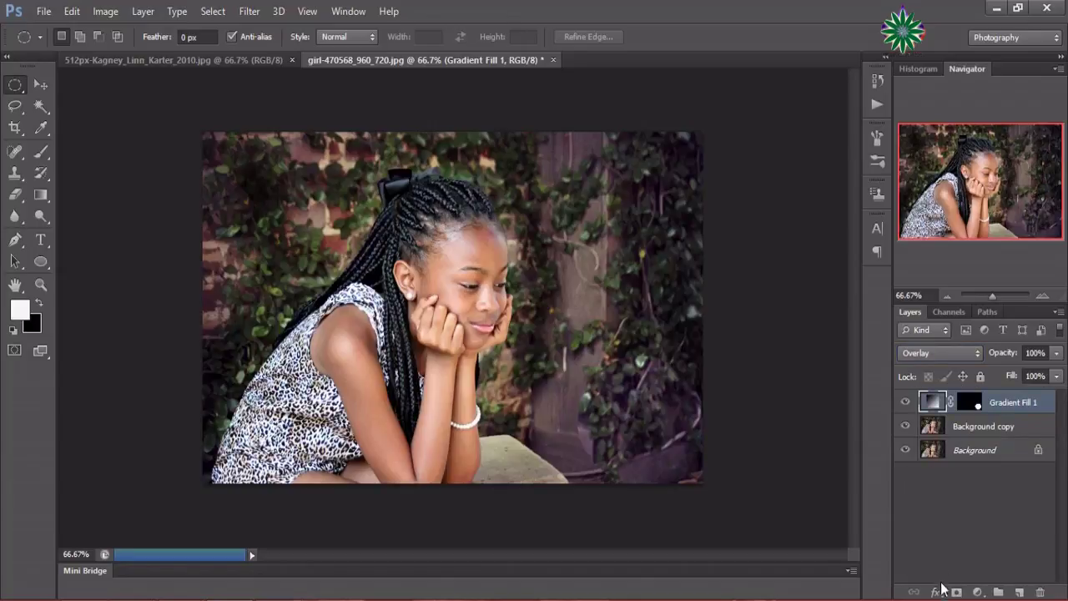
click(940, 590)
click(965, 390)
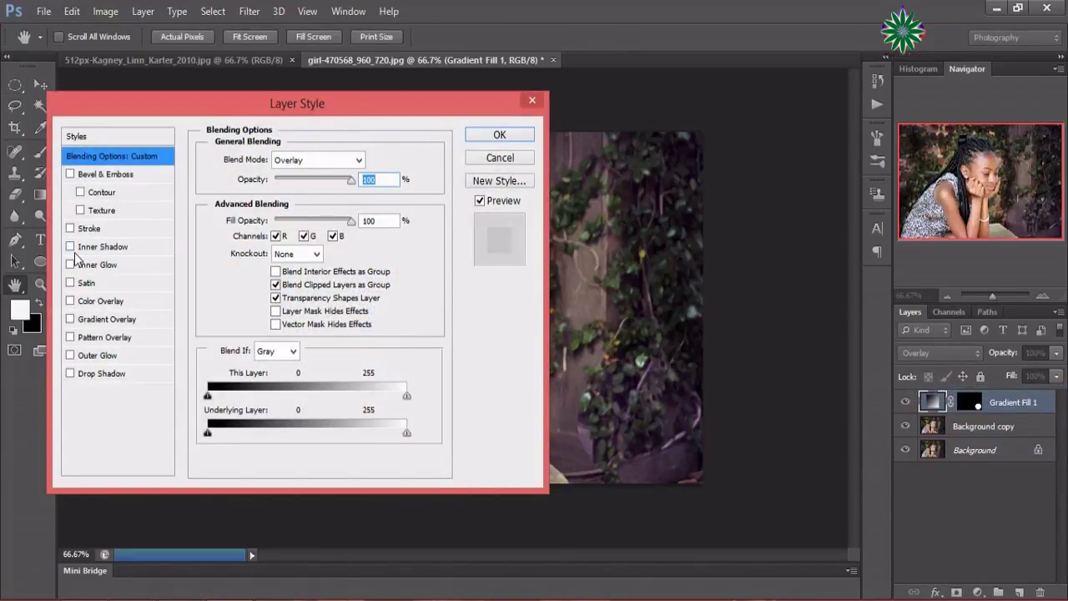
click(70, 247)
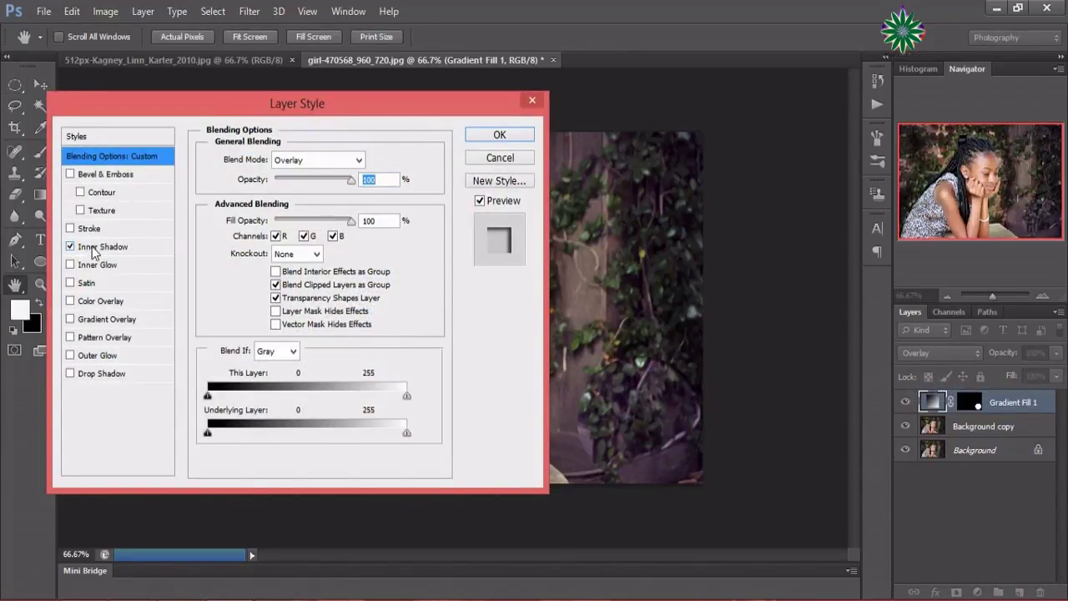
click(98, 247)
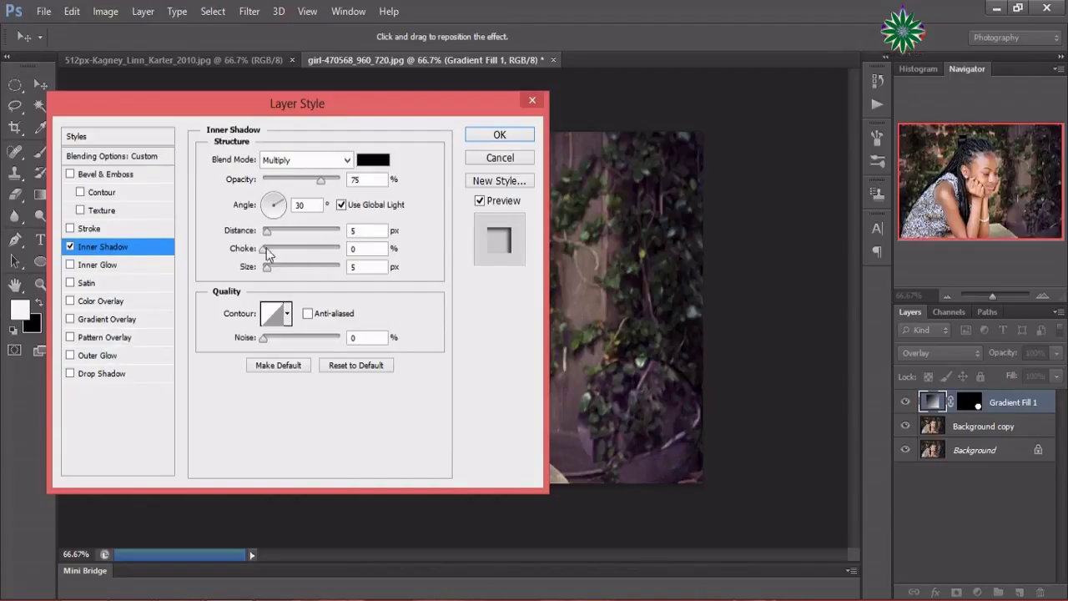
drag(263, 265, 283, 276)
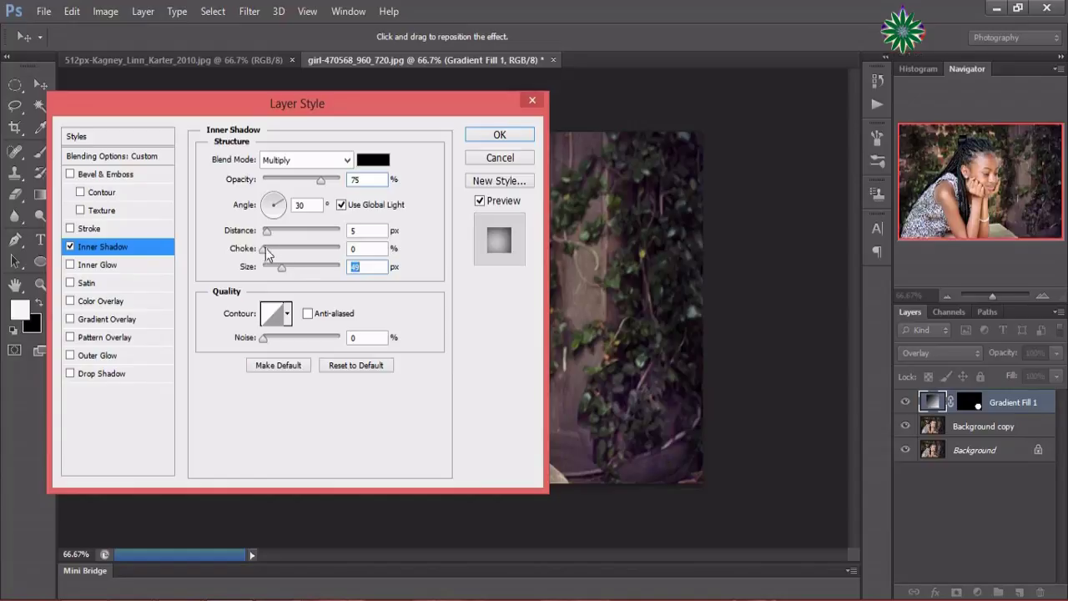
mouse_move(265, 248)
mouse_down()
mouse_move(298, 256)
mouse_move(274, 231)
mouse_up()
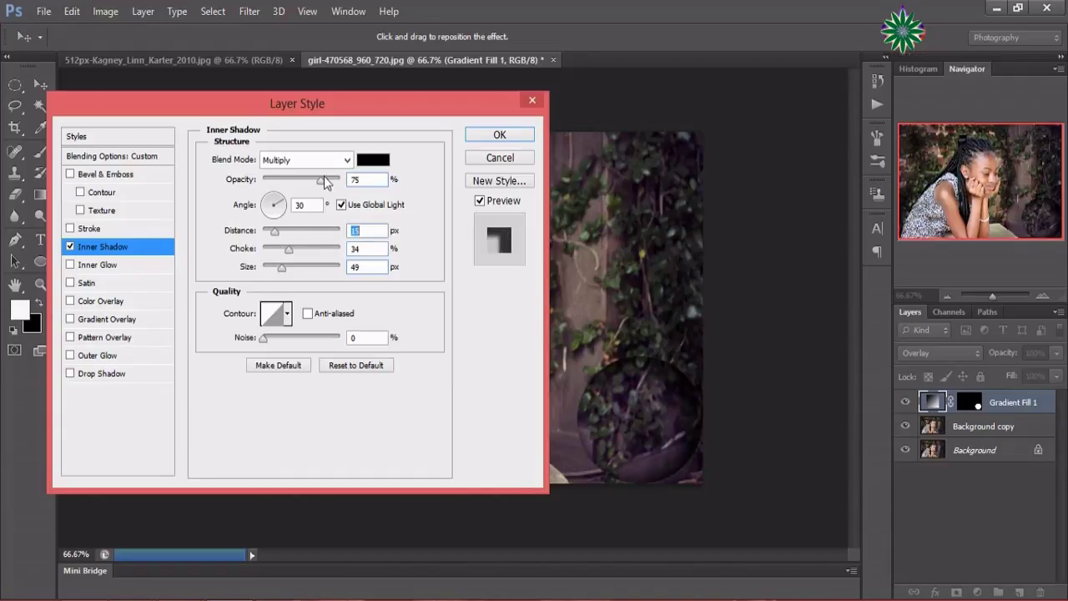
drag(323, 178, 312, 182)
drag(313, 183, 299, 187)
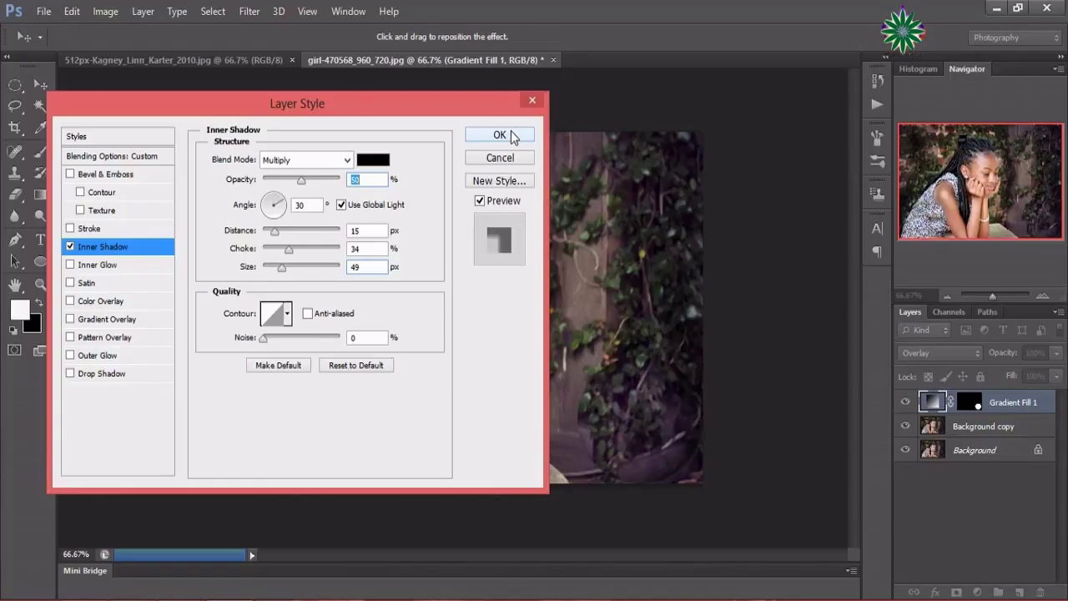
click(513, 137)
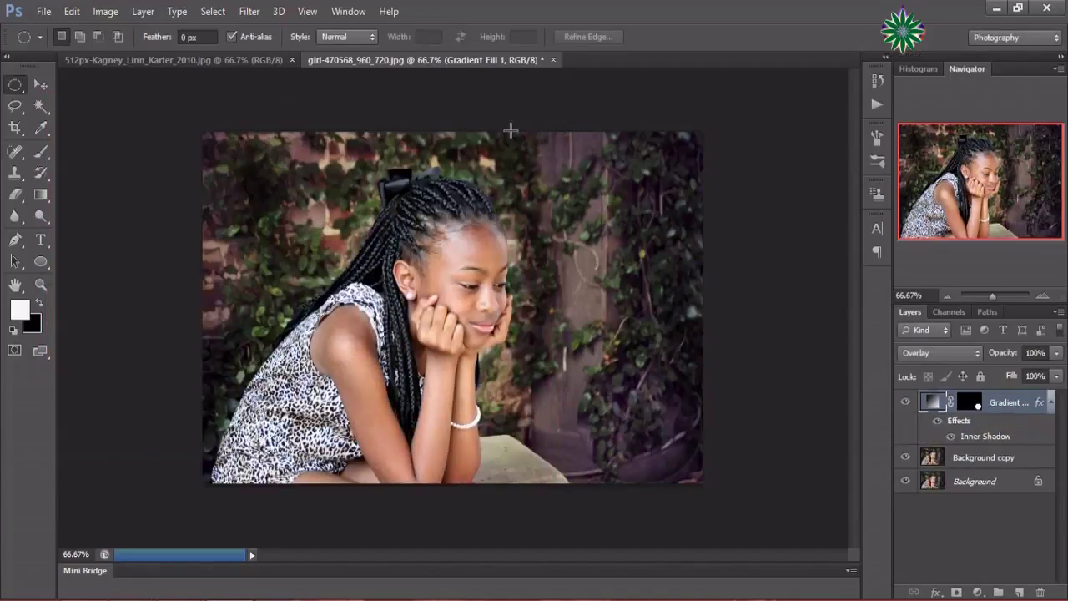
Add an Edge-source Inner Glow with noise 26%, choke 39%, size 0, range about 58%
click(936, 592)
click(960, 472)
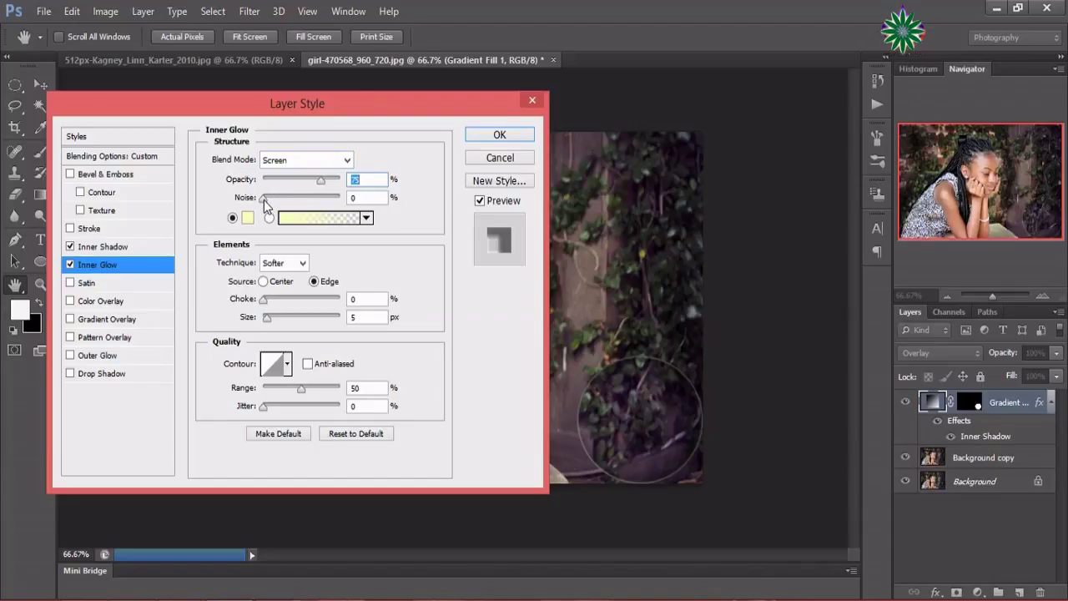
drag(263, 198, 283, 210)
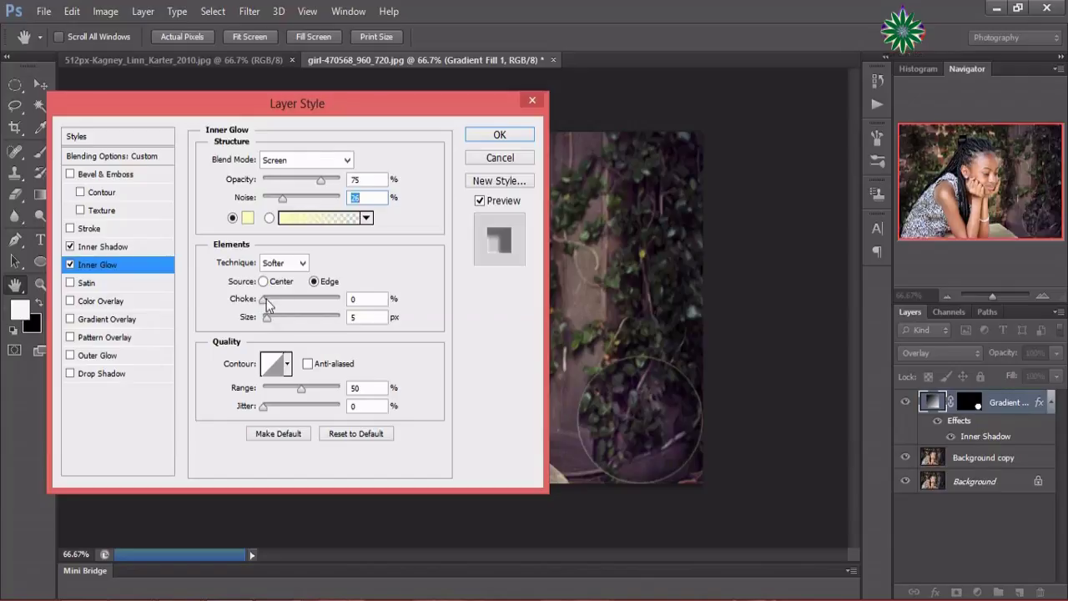
mouse_move(264, 300)
mouse_down()
mouse_move(277, 301)
mouse_move(290, 322)
mouse_move(282, 324)
mouse_move(259, 318)
mouse_move(293, 302)
mouse_up()
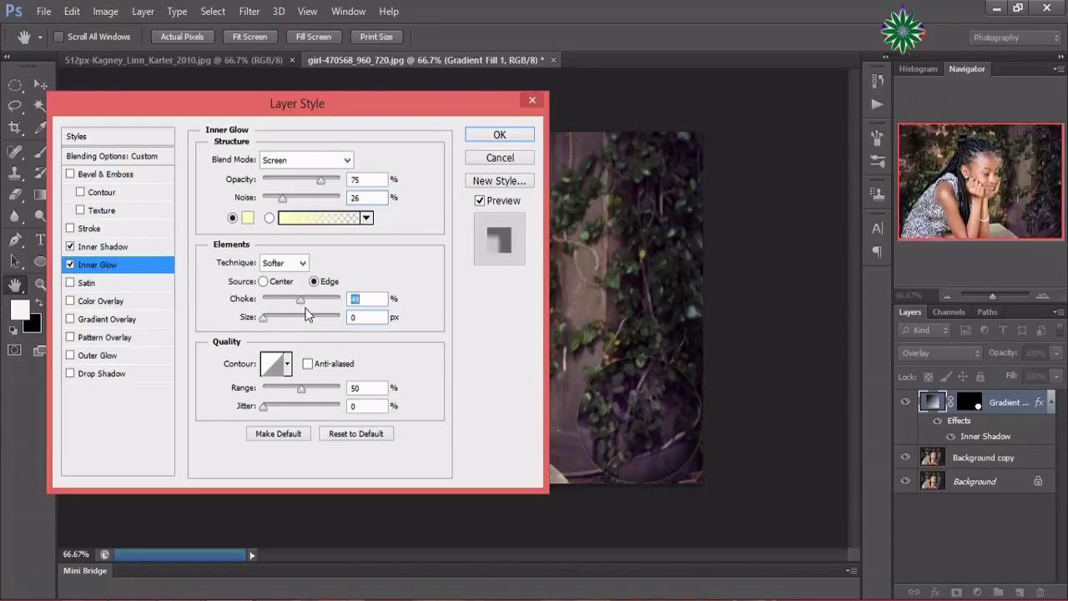
click(263, 282)
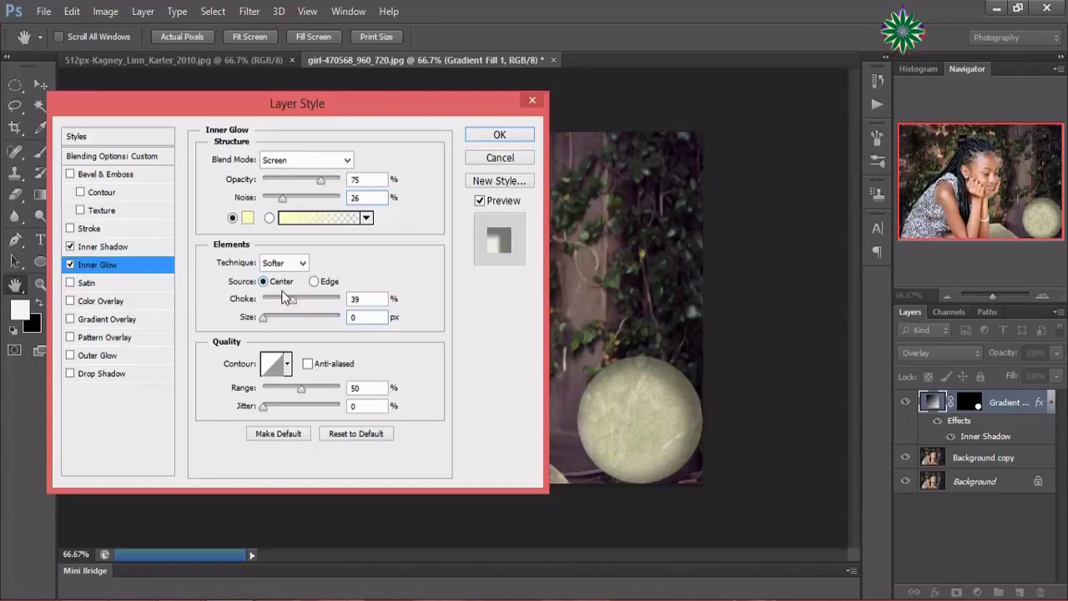
click(314, 282)
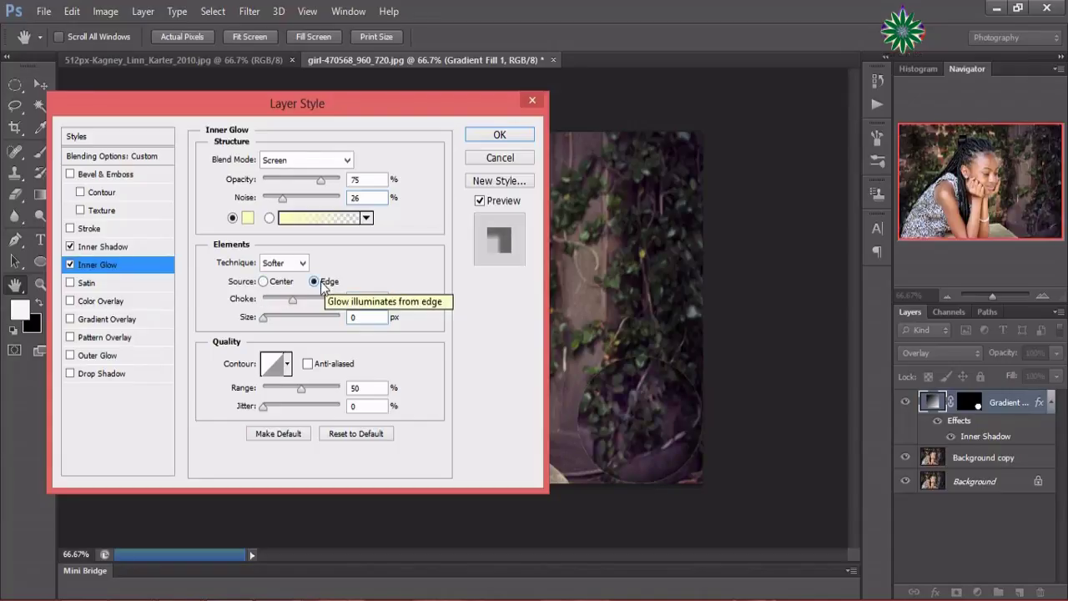
drag(302, 389, 307, 392)
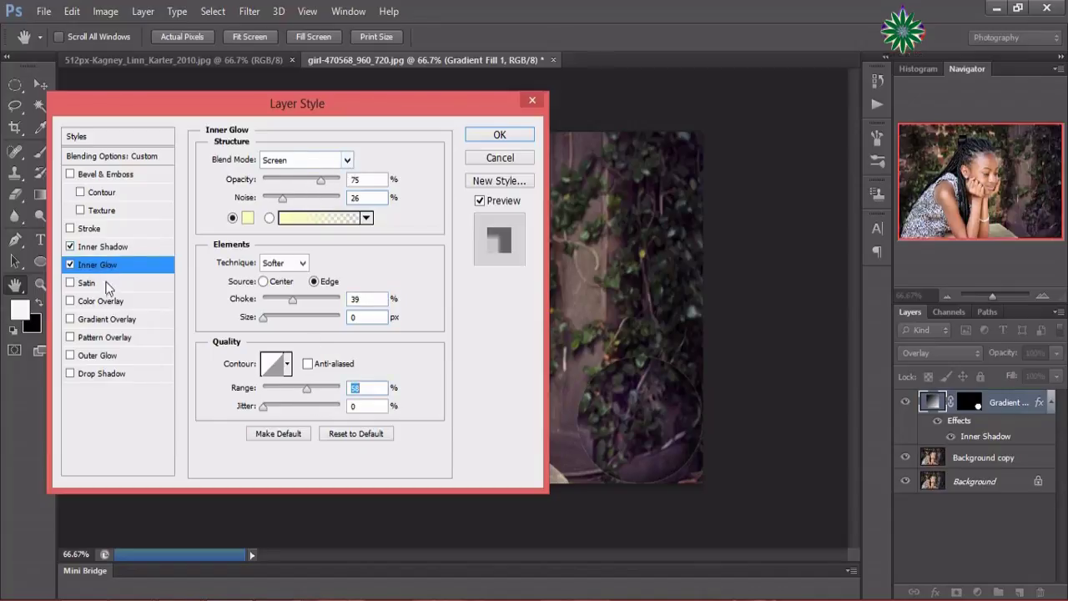
click(494, 137)
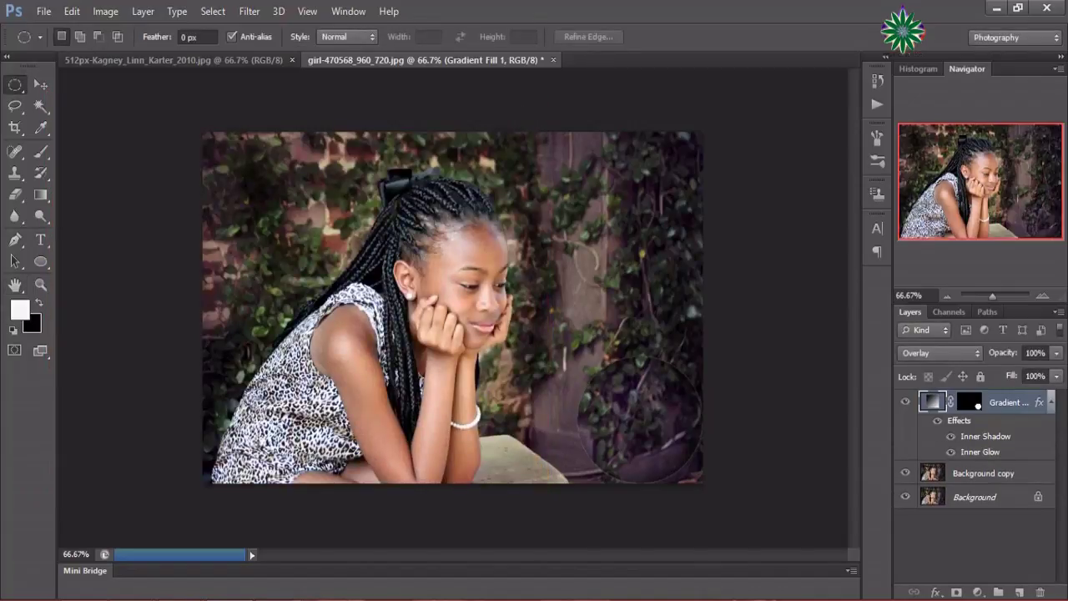
Add a Drop Shadow with 84% opacity, 1 px distance and 37% spread
click(937, 593)
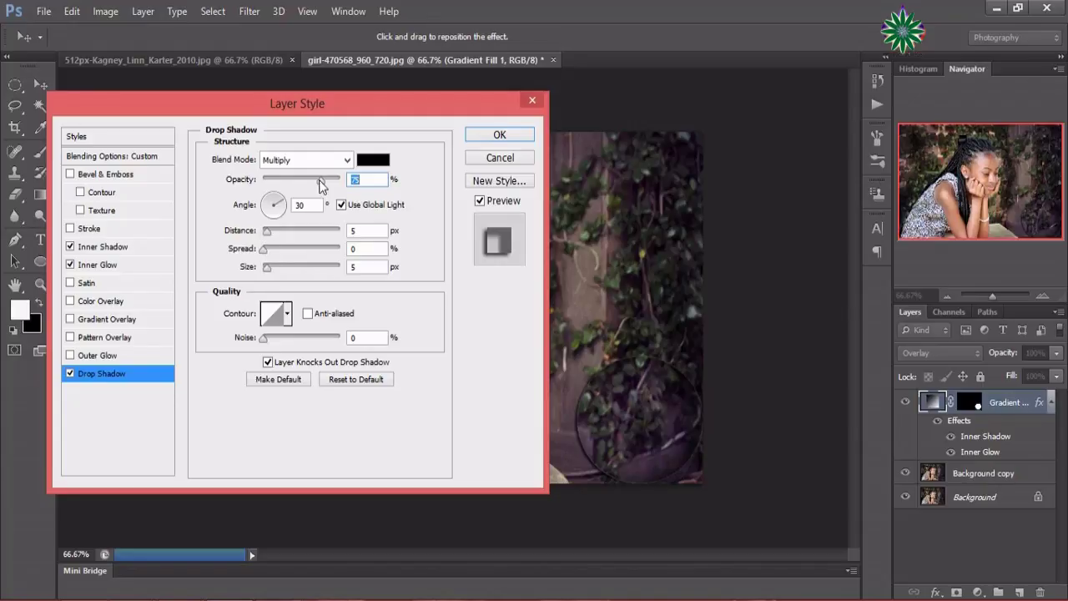
mouse_move(319, 183)
mouse_down()
mouse_move(294, 183)
mouse_move(351, 211)
mouse_move(327, 201)
mouse_up()
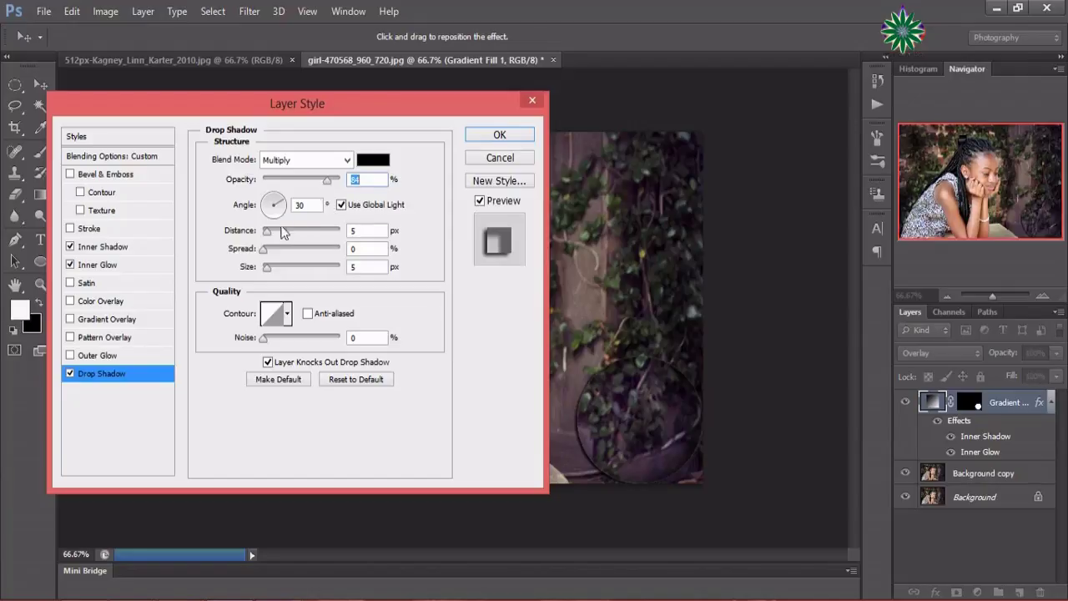
mouse_move(267, 231)
mouse_down()
mouse_move(289, 232)
mouse_move(264, 230)
mouse_move(310, 268)
mouse_move(291, 248)
mouse_move(291, 282)
mouse_move(267, 271)
mouse_up()
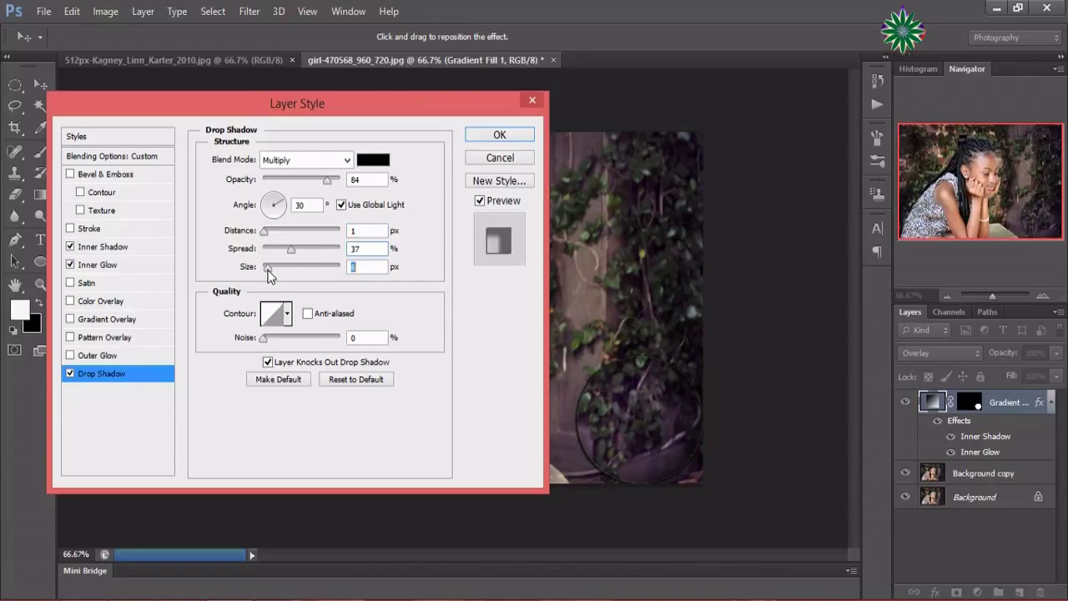
click(492, 136)
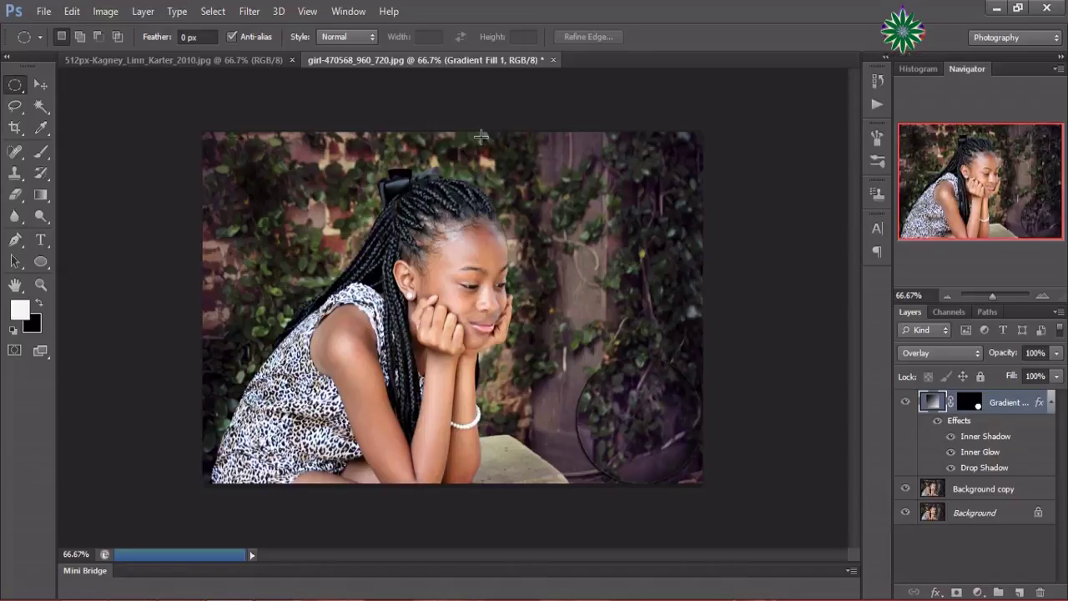
On the blonde portrait, draw and position an oval selection around the woman's head
click(224, 61)
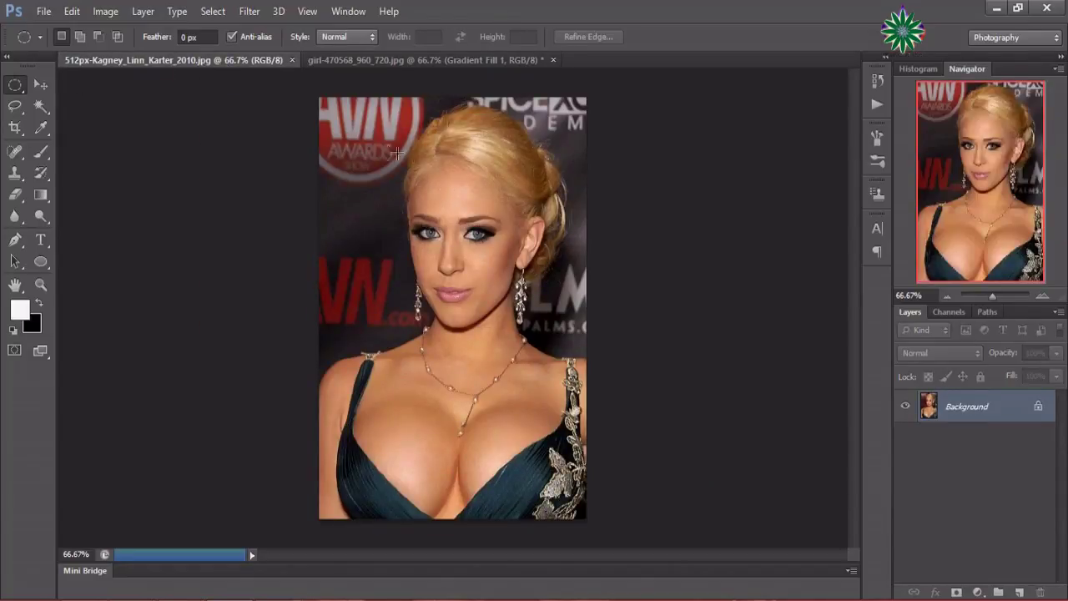
drag(432, 190, 498, 251)
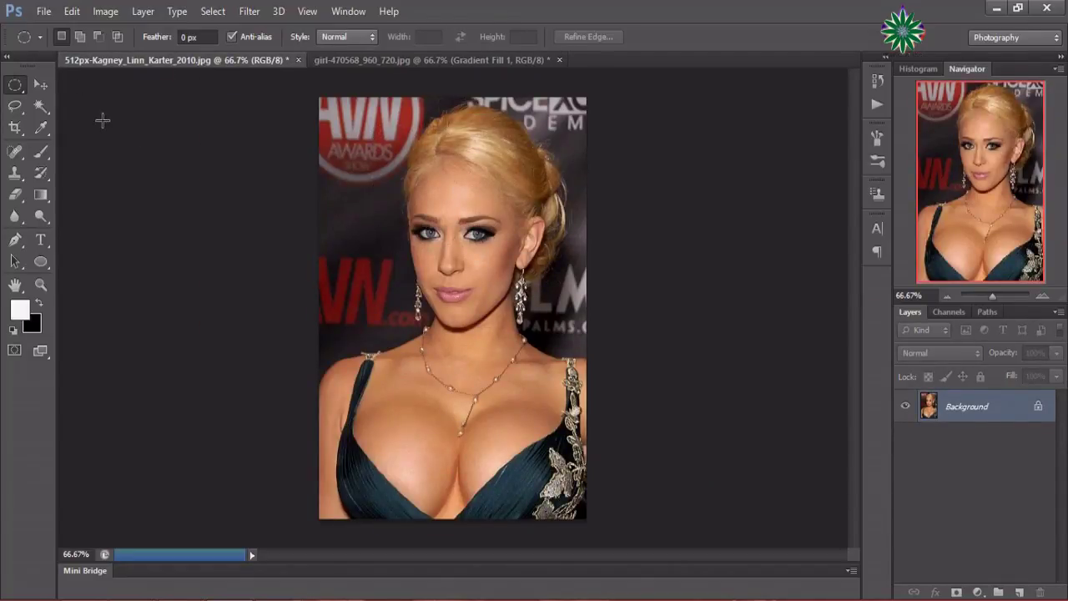
drag(386, 151, 604, 367)
drag(534, 334, 510, 275)
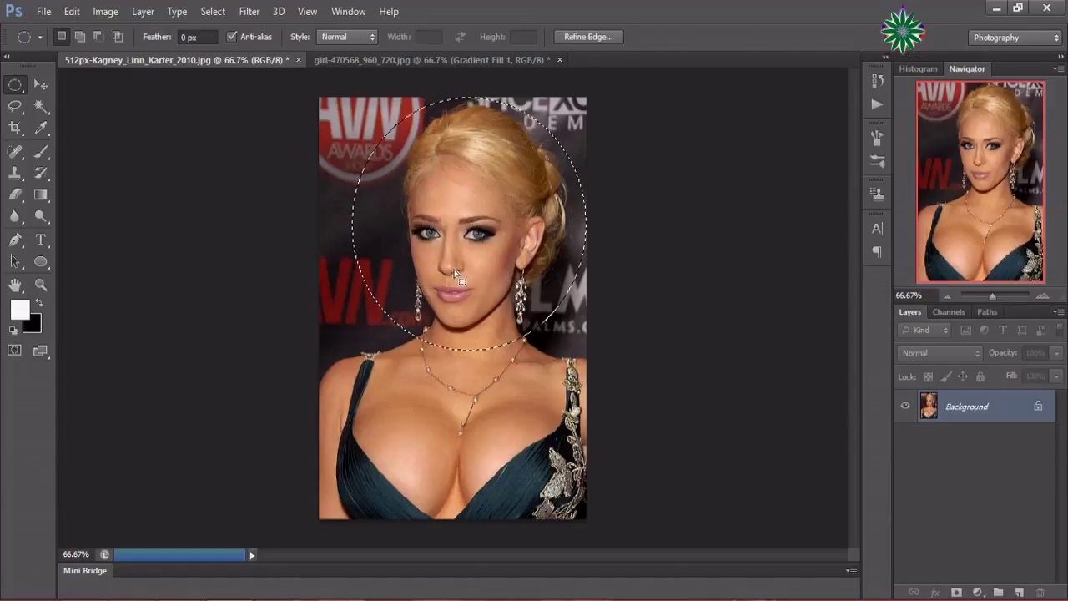
drag(430, 229, 425, 235)
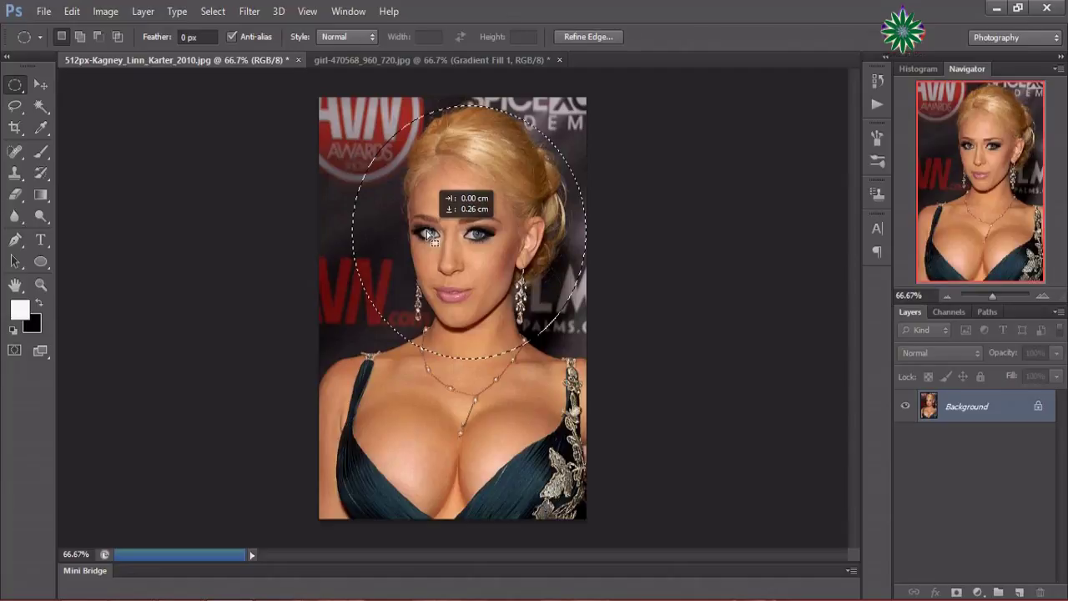
Stretch the oval selection to about 103% by 104% and apply the transform
click(38, 83)
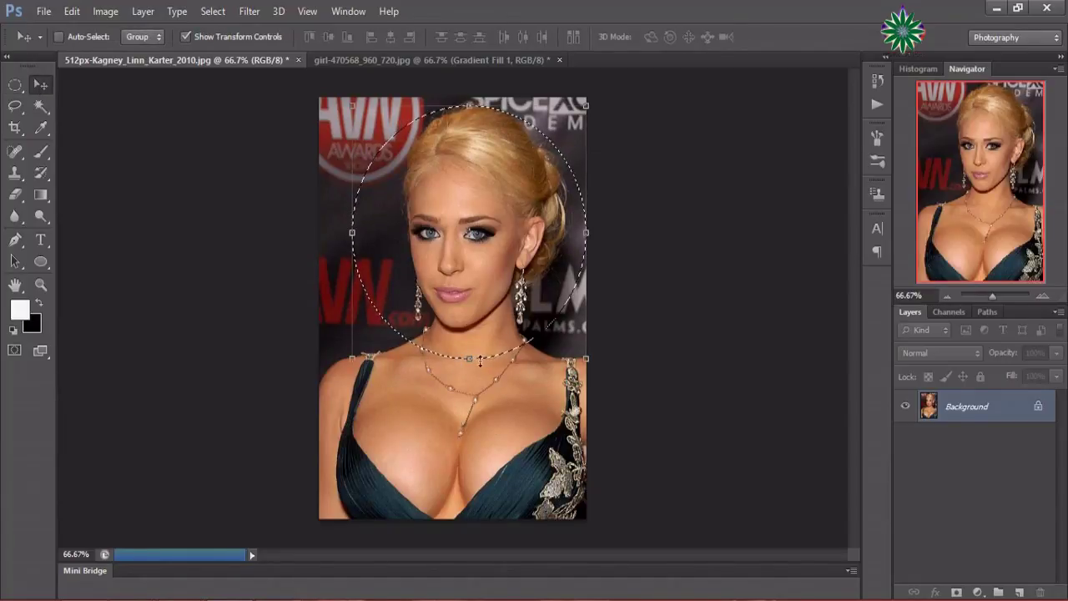
drag(470, 360, 469, 370)
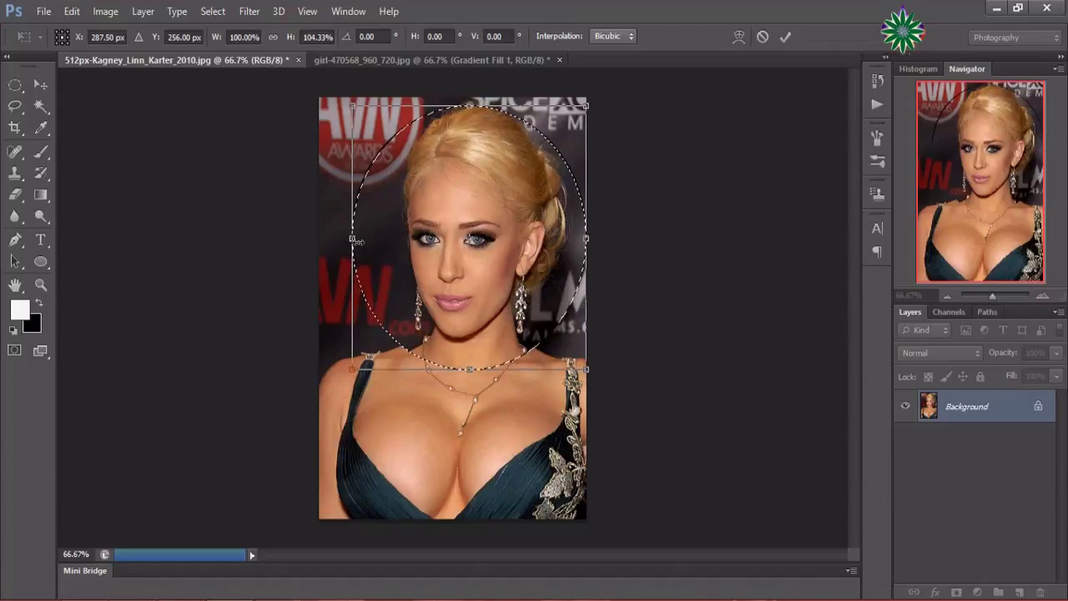
drag(352, 238, 344, 238)
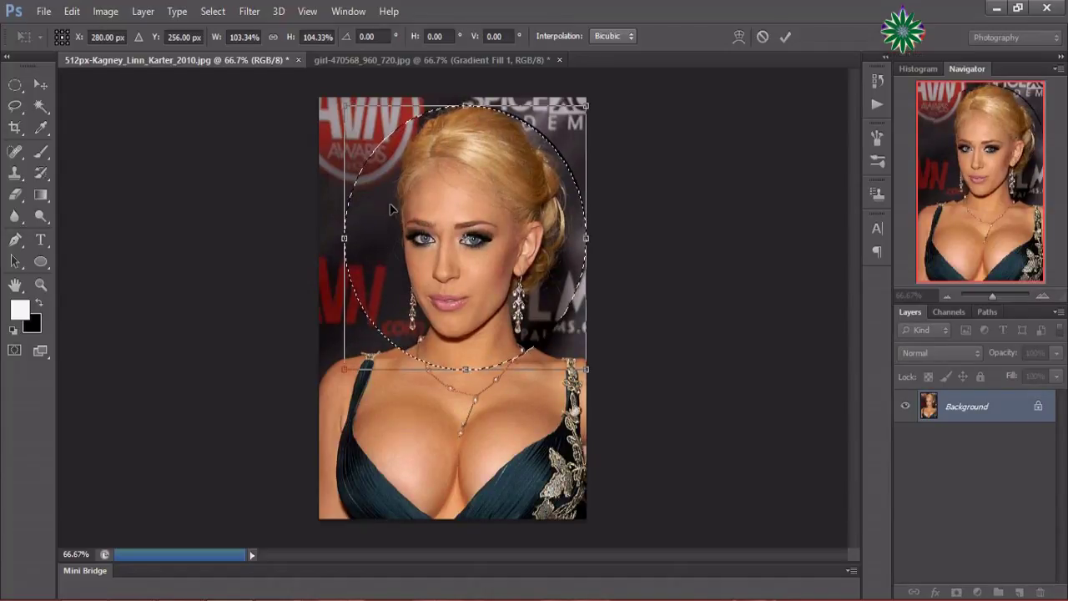
click(40, 85)
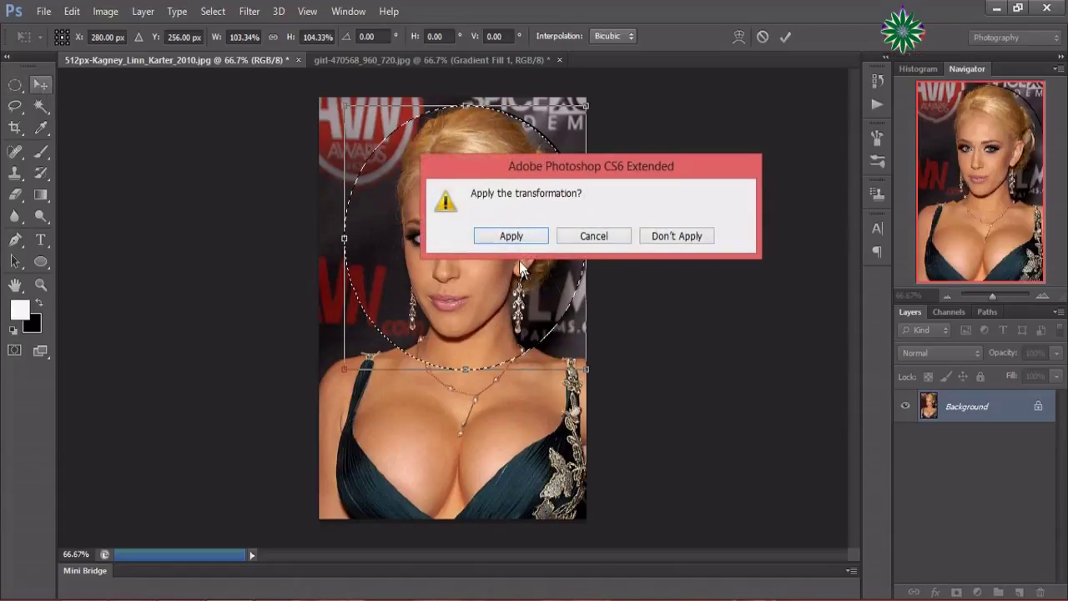
click(510, 236)
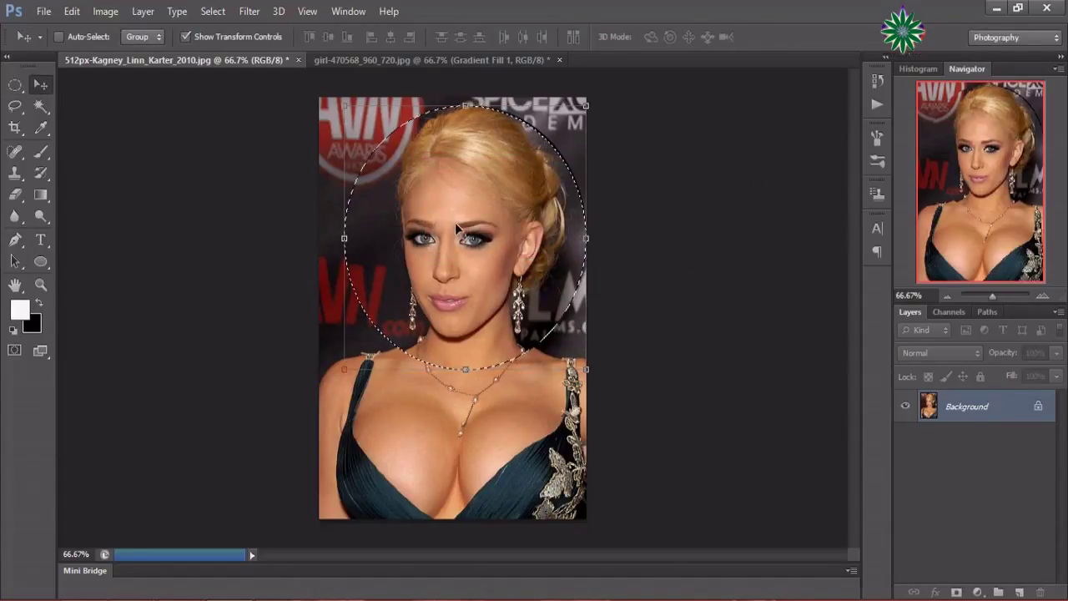
Drag the blonde face into the girl photo and scale it to about 52% by 48% to fit the bubble
mouse_move(455, 222)
mouse_down()
mouse_move(435, 67)
mouse_move(476, 220)
mouse_up()
drag(591, 383, 591, 383)
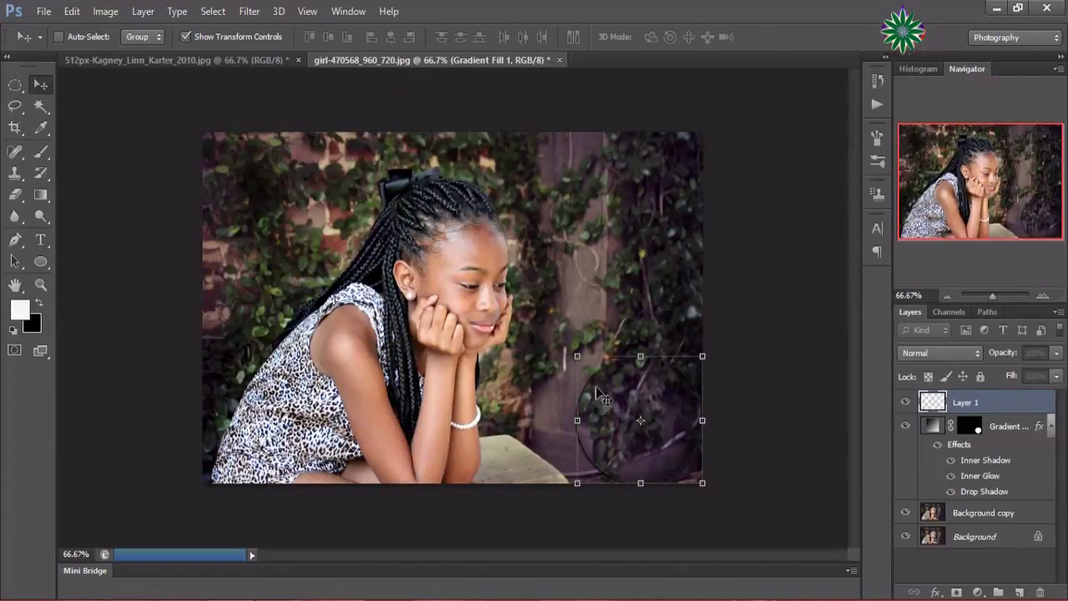
key(ctrl+t)
drag(476, 258, 585, 363)
drag(585, 419, 577, 420)
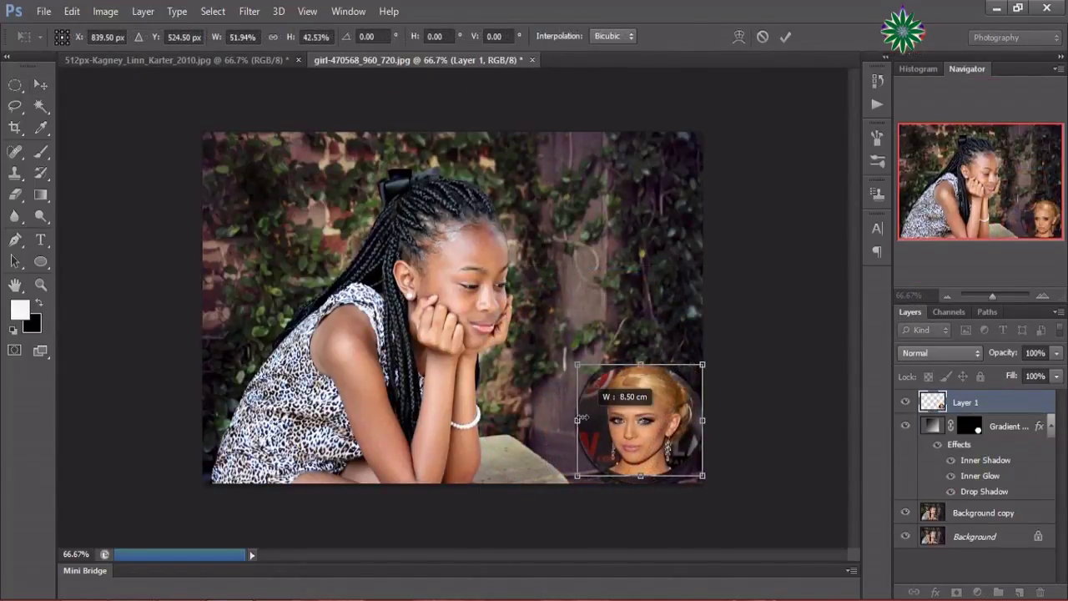
drag(642, 476, 642, 482)
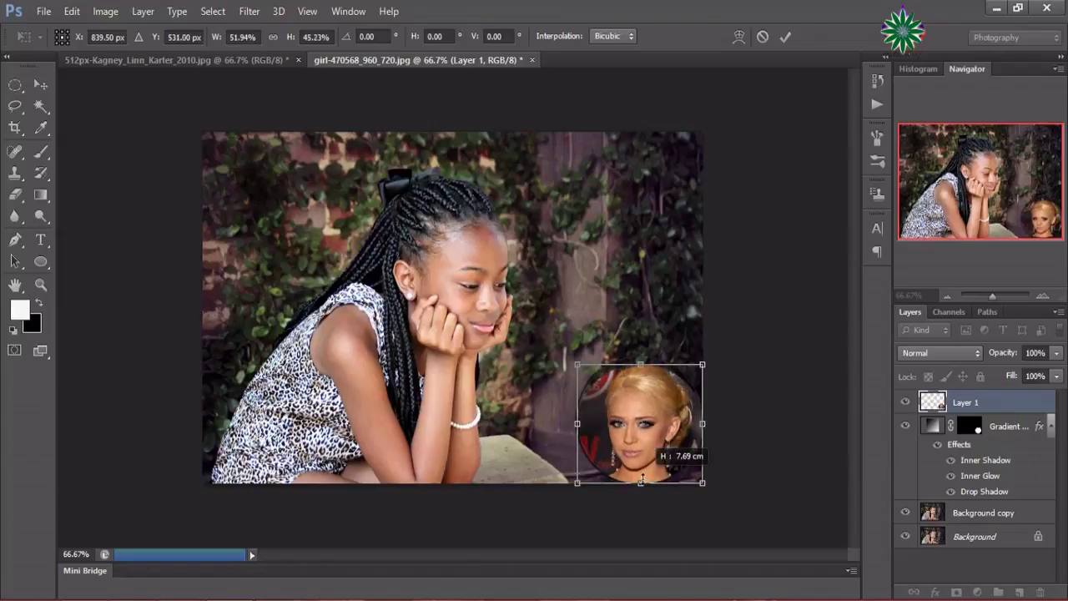
drag(641, 363, 640, 357)
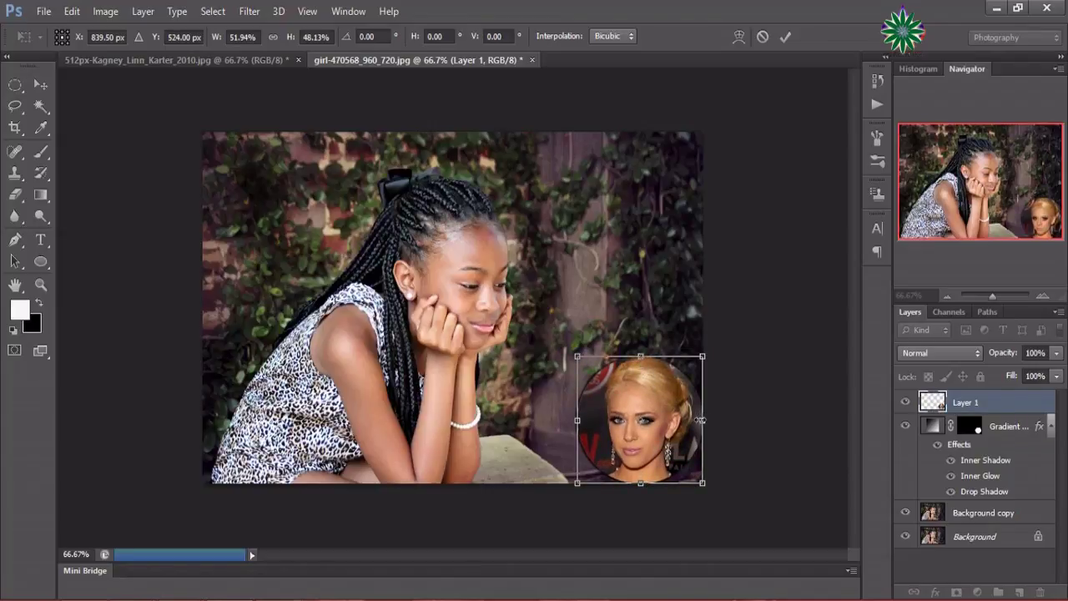
drag(699, 420, 703, 421)
Commit the resize, set Layer 1 to Screen blending and try a lower opacity
click(785, 37)
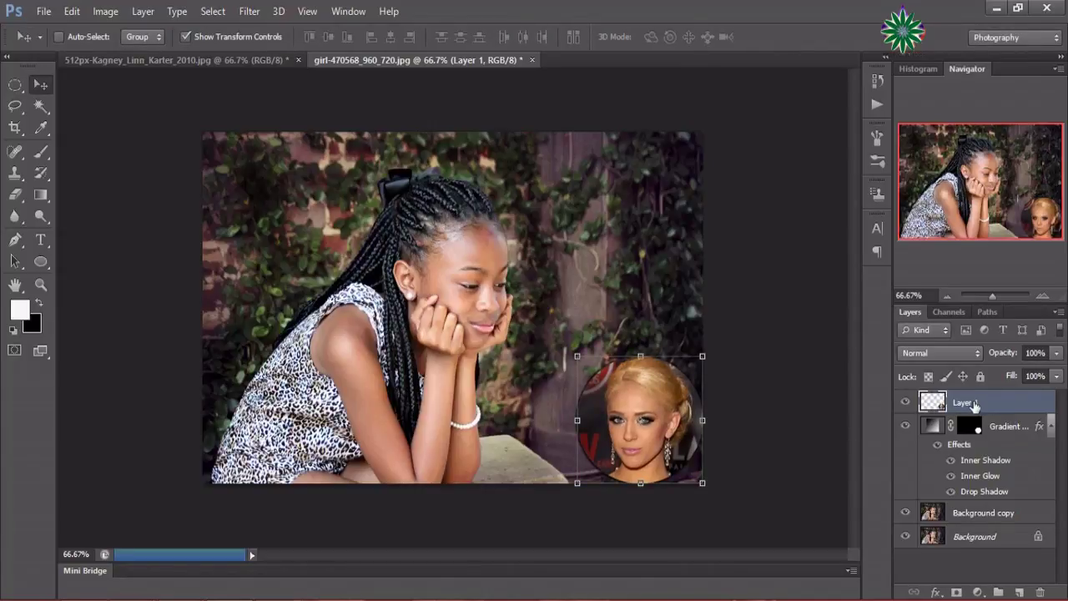
click(946, 353)
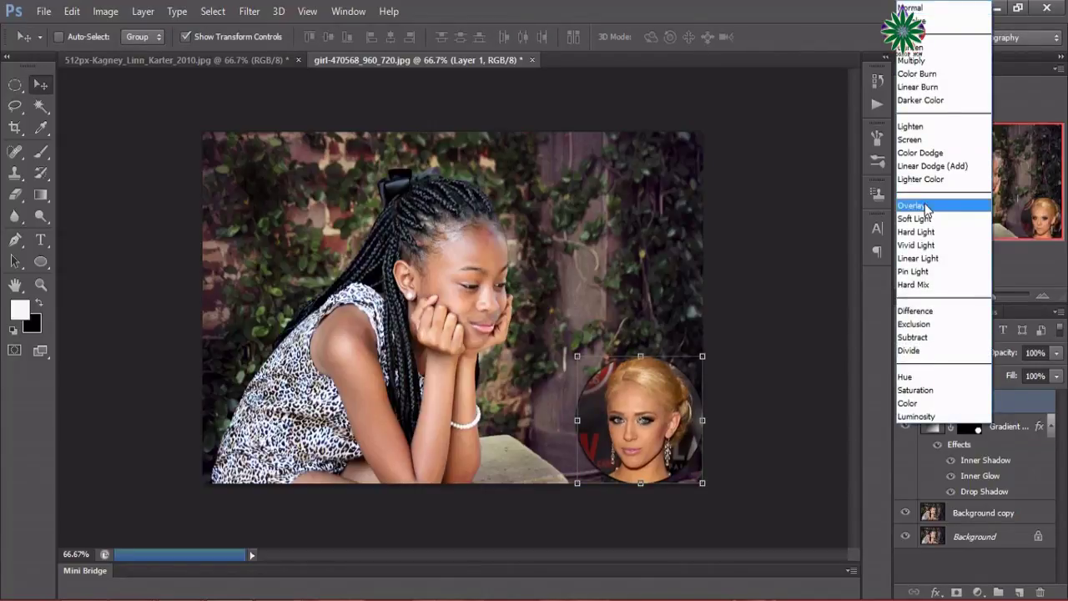
click(912, 139)
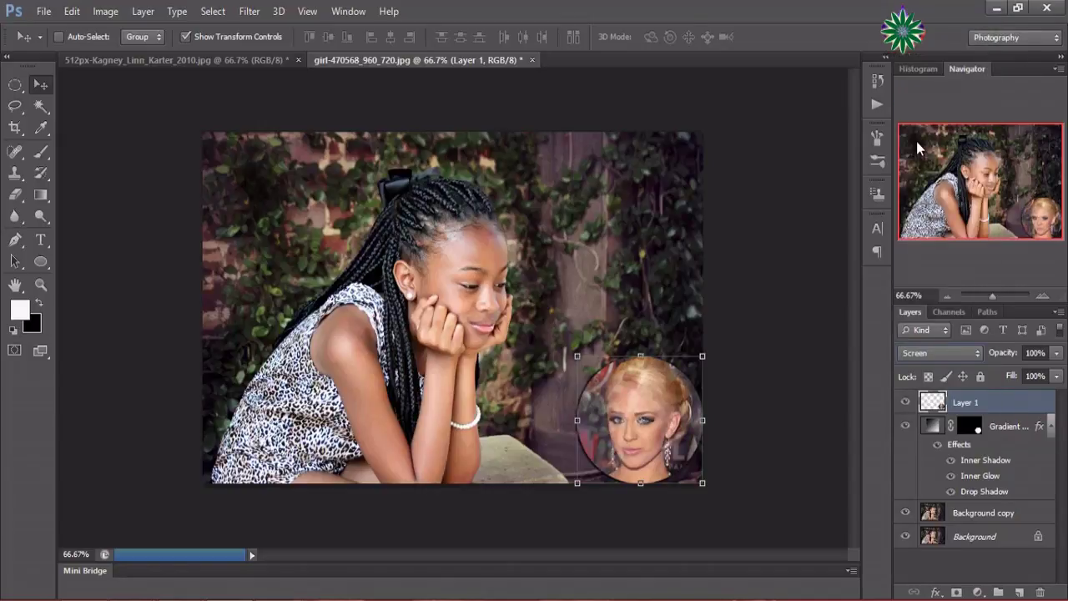
click(1057, 354)
mouse_move(1056, 373)
mouse_down()
mouse_move(1014, 376)
mouse_move(1056, 380)
mouse_up()
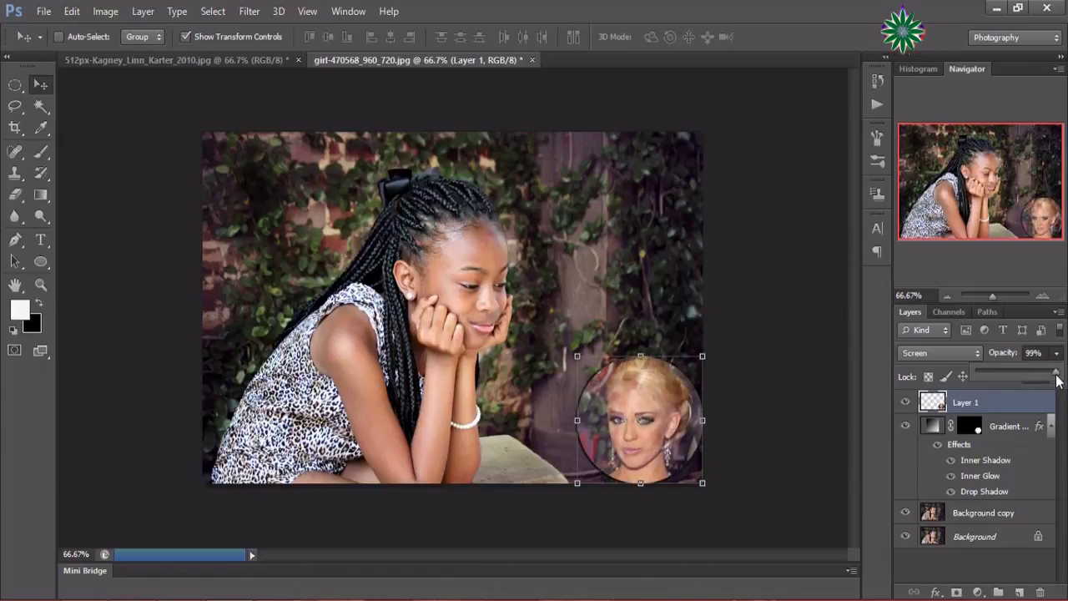
Try Overlay and Soft Light blend modes, then return Layer 1 to Screen
click(966, 358)
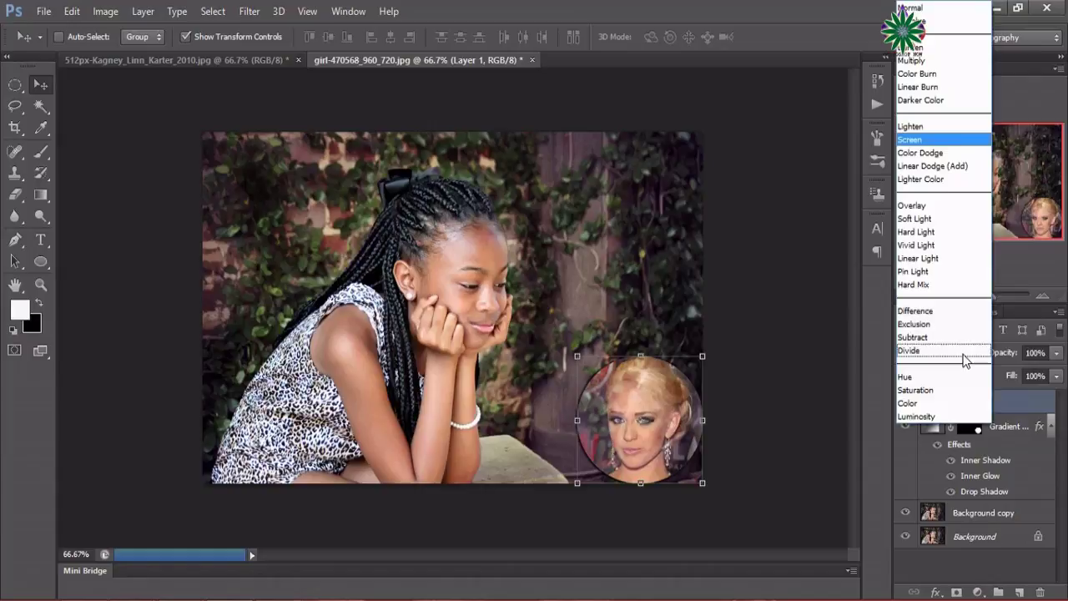
click(926, 205)
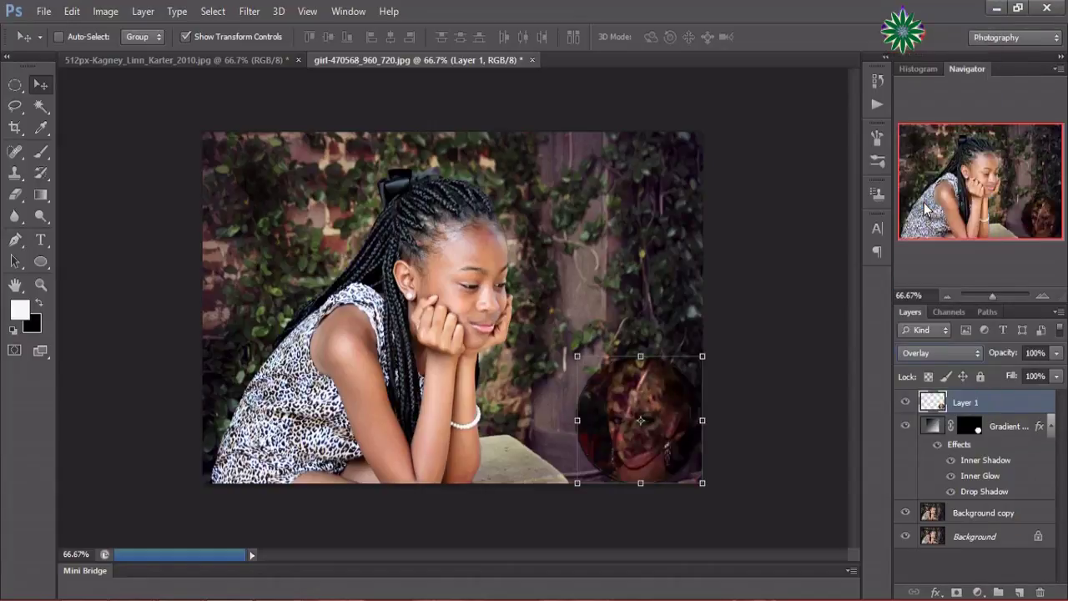
click(967, 355)
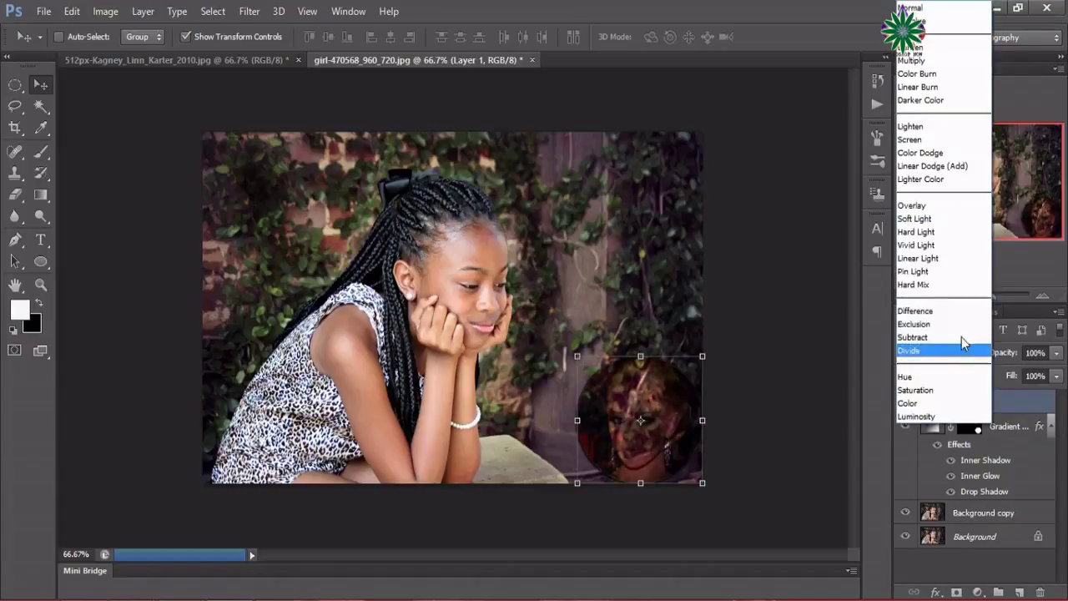
click(922, 217)
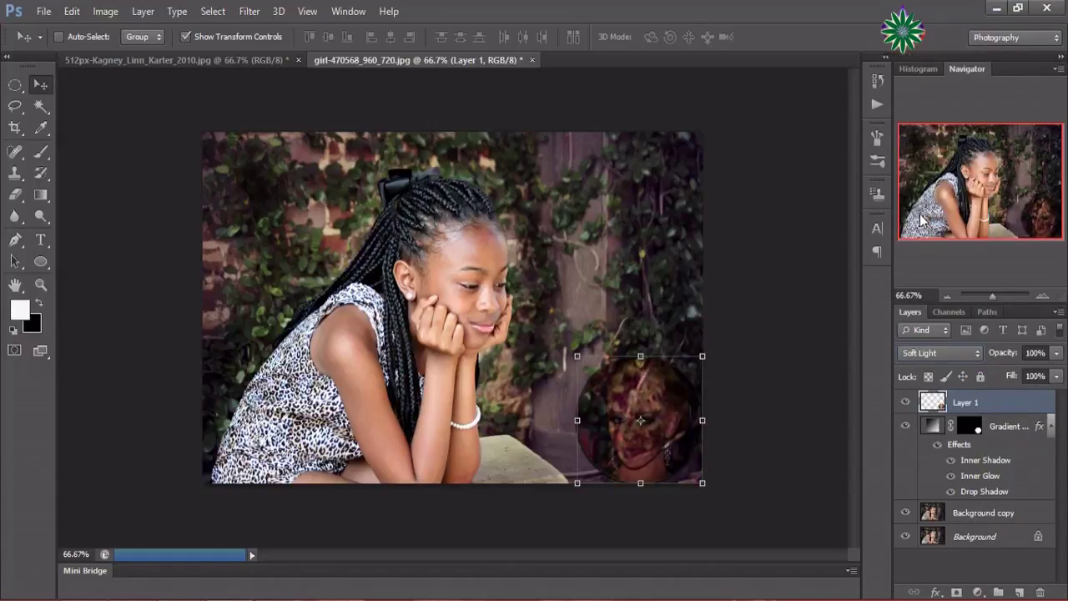
click(953, 354)
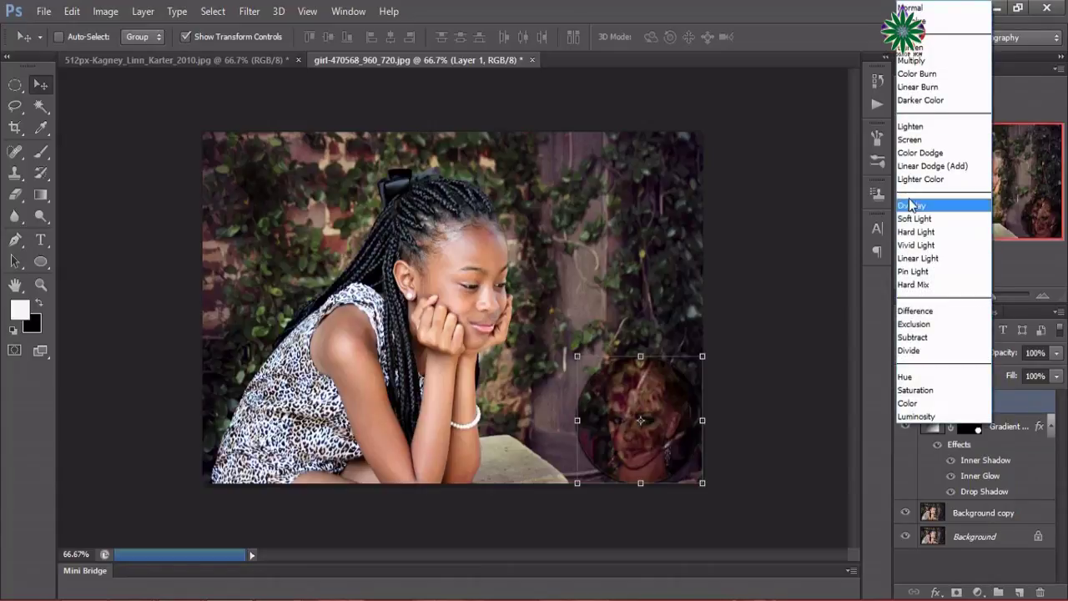
click(911, 139)
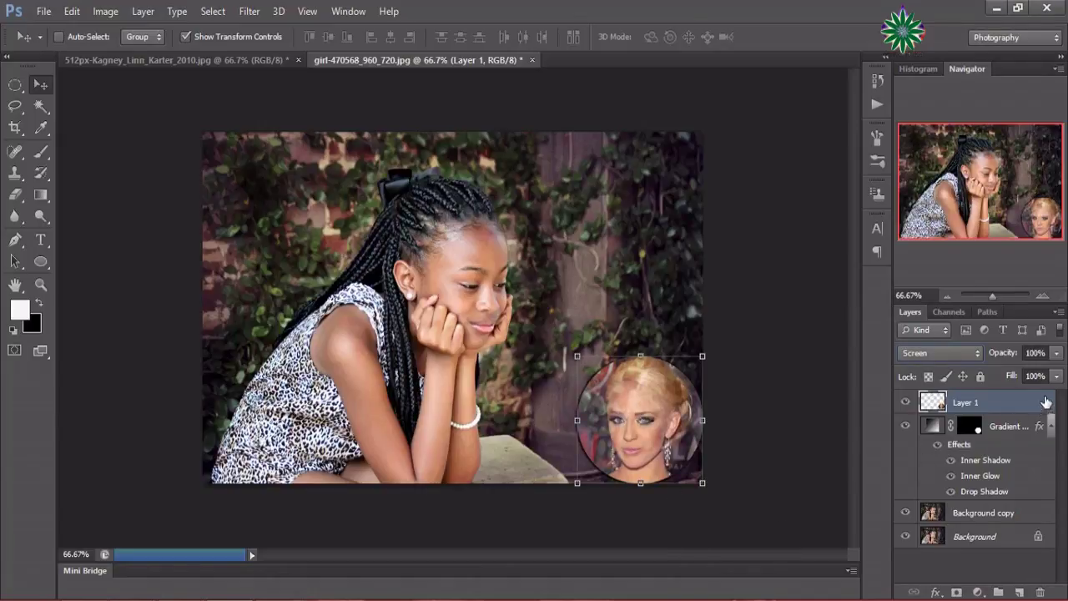
Give Gradient Fill 1's drop shadow 92% opacity, 0 px distance and 26% spread, then view Inner Shadow
click(985, 494)
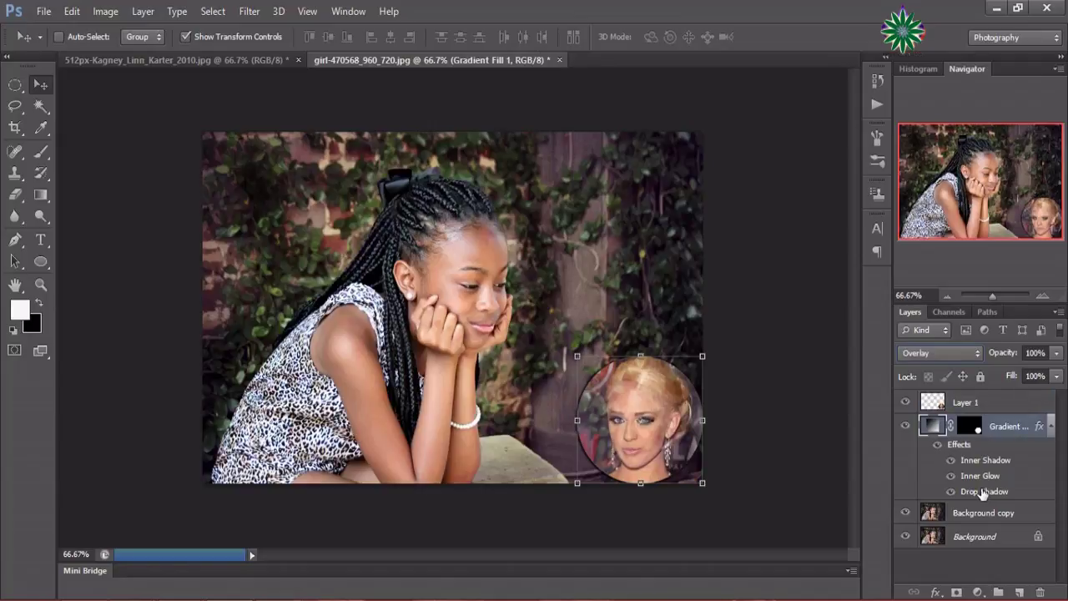
double_click(983, 493)
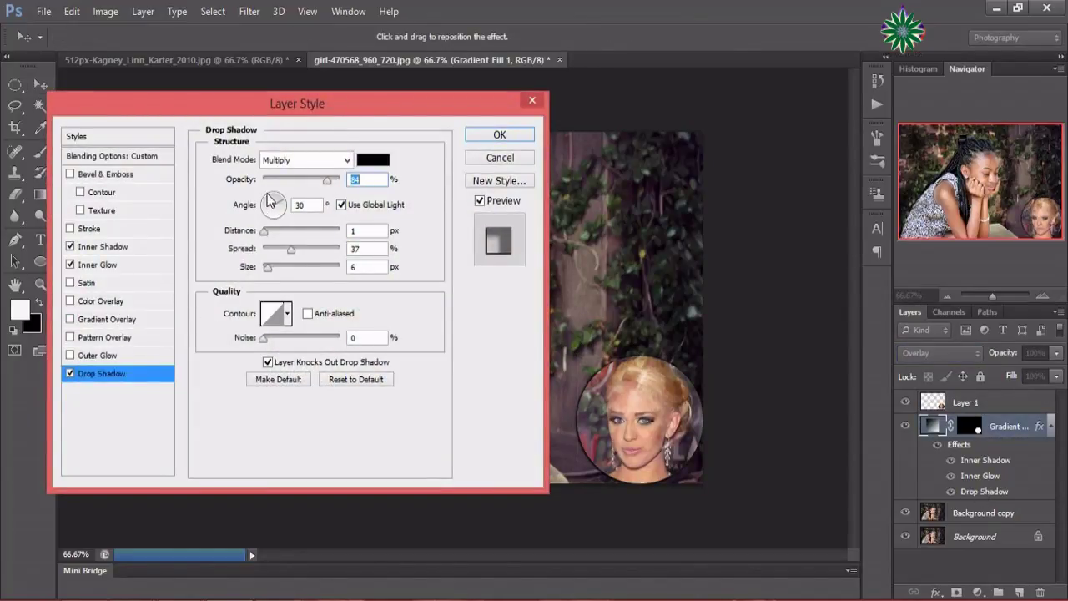
mouse_move(316, 179)
mouse_down()
mouse_move(293, 182)
mouse_move(334, 199)
mouse_up()
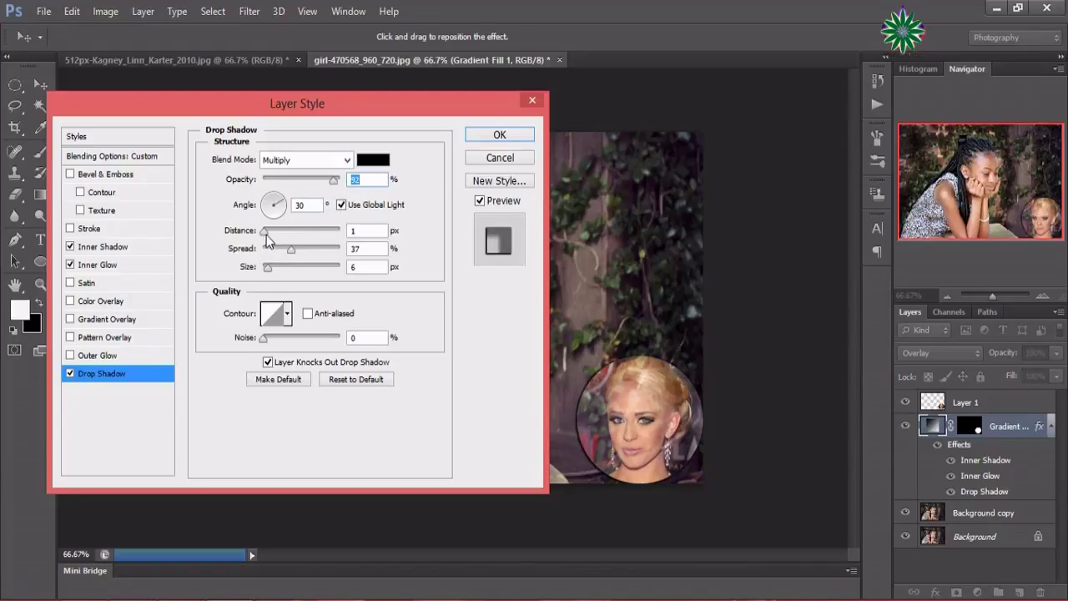
mouse_move(265, 232)
mouse_down()
mouse_move(288, 238)
mouse_move(267, 240)
mouse_move(271, 271)
mouse_up()
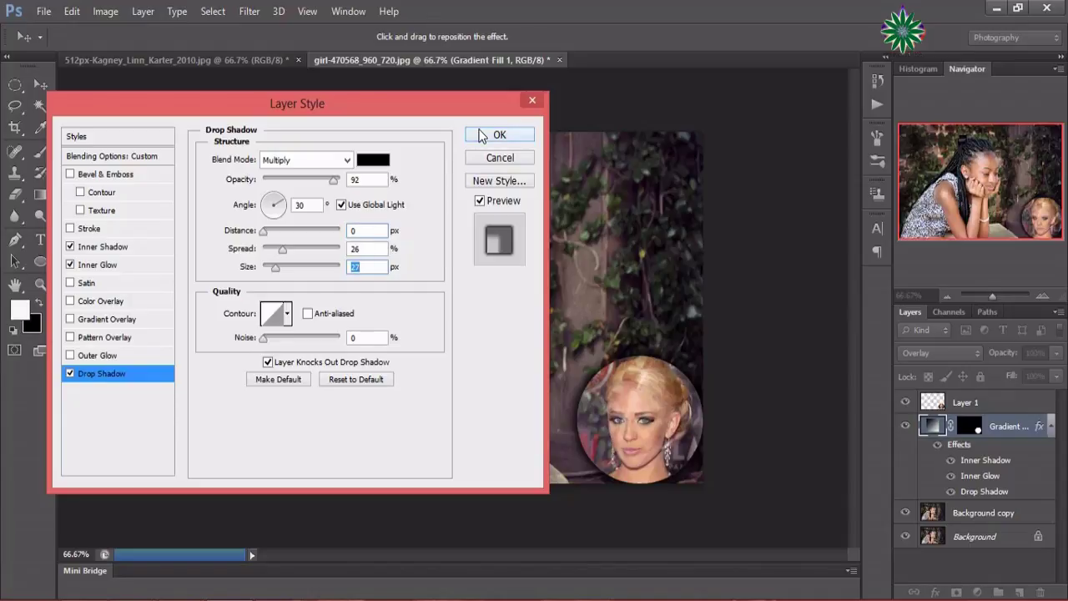
click(107, 247)
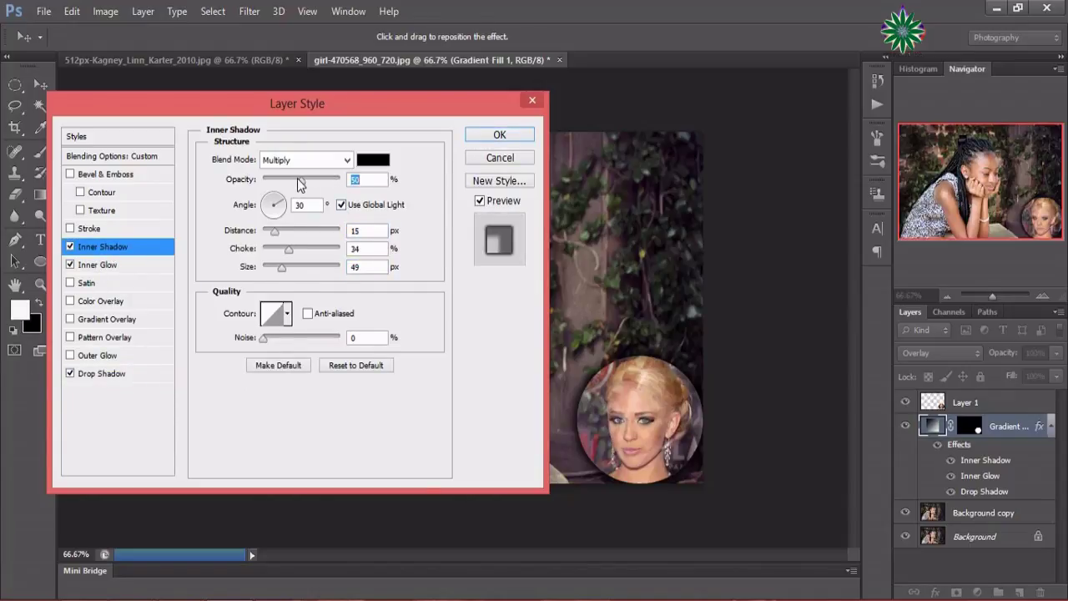
Set the inner shadow to 85% opacity, 26 px distance and 63% choke, and adjust its size
mouse_move(301, 179)
mouse_down()
mouse_move(333, 179)
mouse_move(331, 205)
mouse_up()
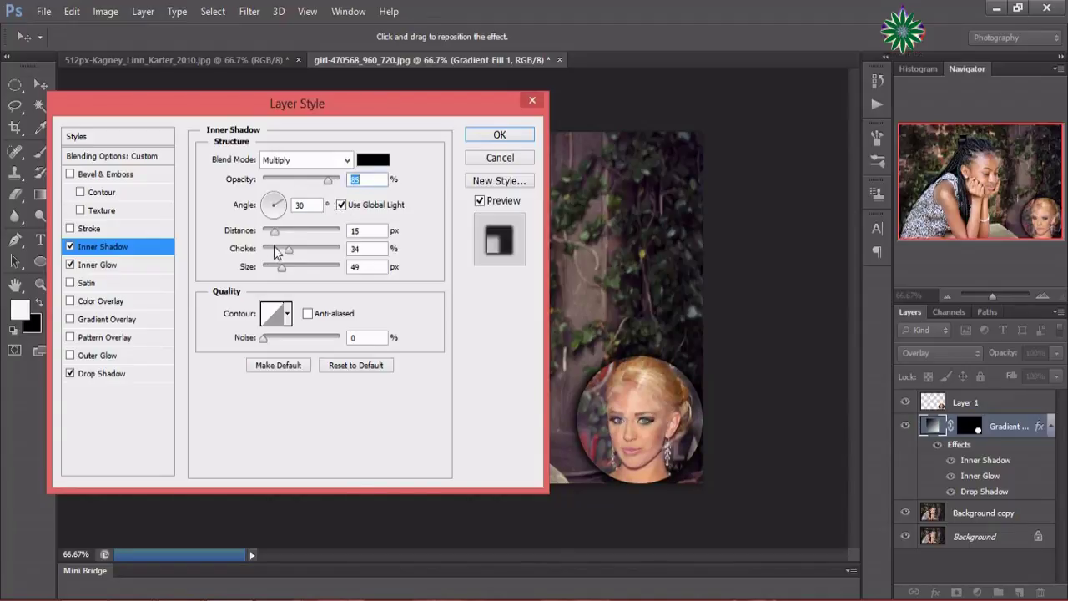
mouse_move(275, 233)
mouse_down()
mouse_move(322, 232)
mouse_move(338, 258)
mouse_move(287, 242)
mouse_up()
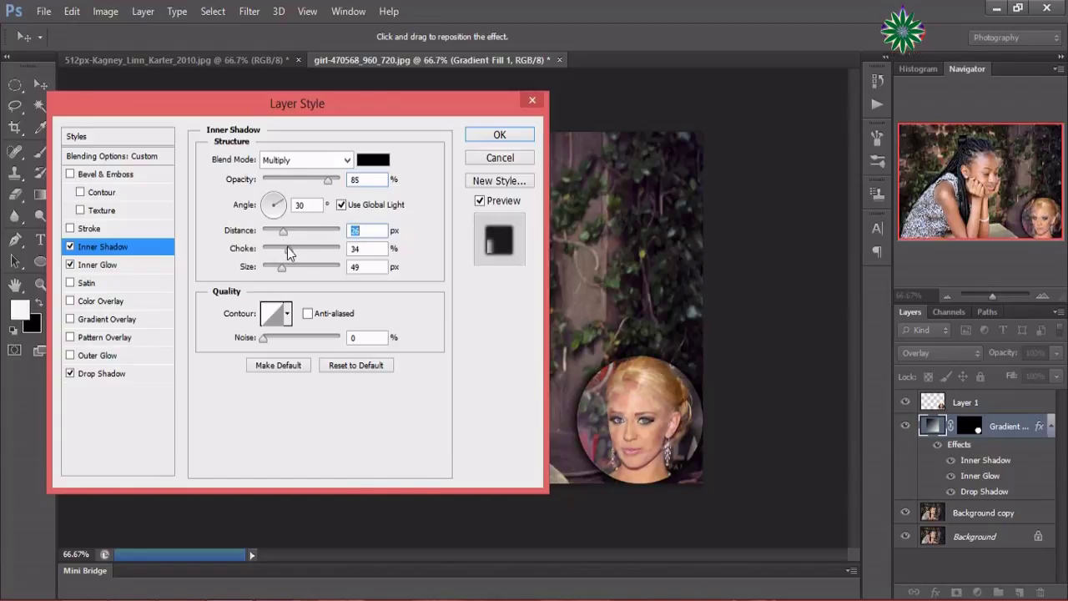
drag(282, 248, 322, 248)
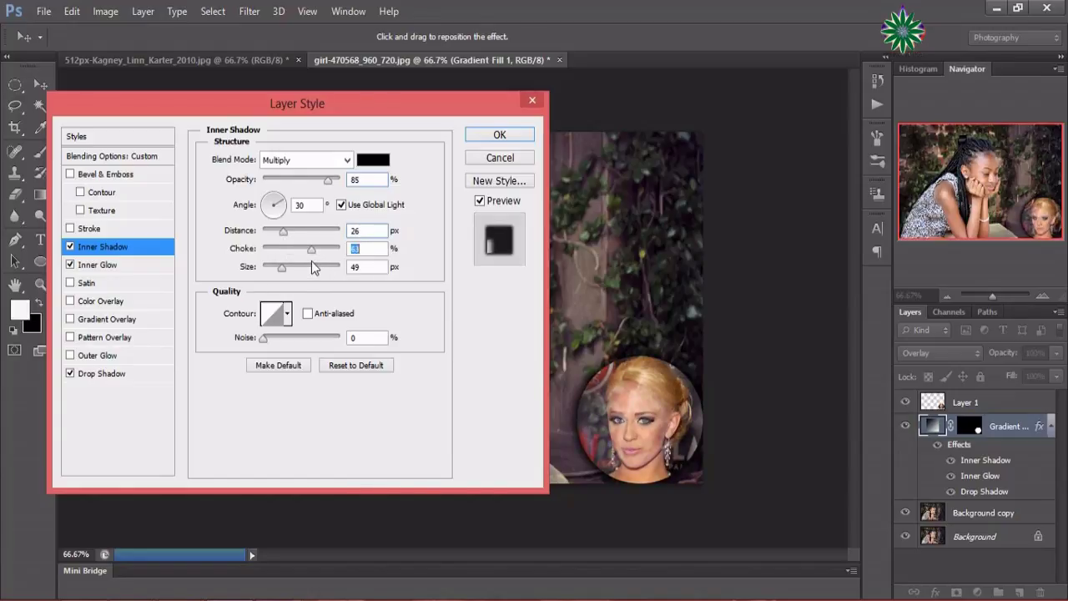
click(312, 250)
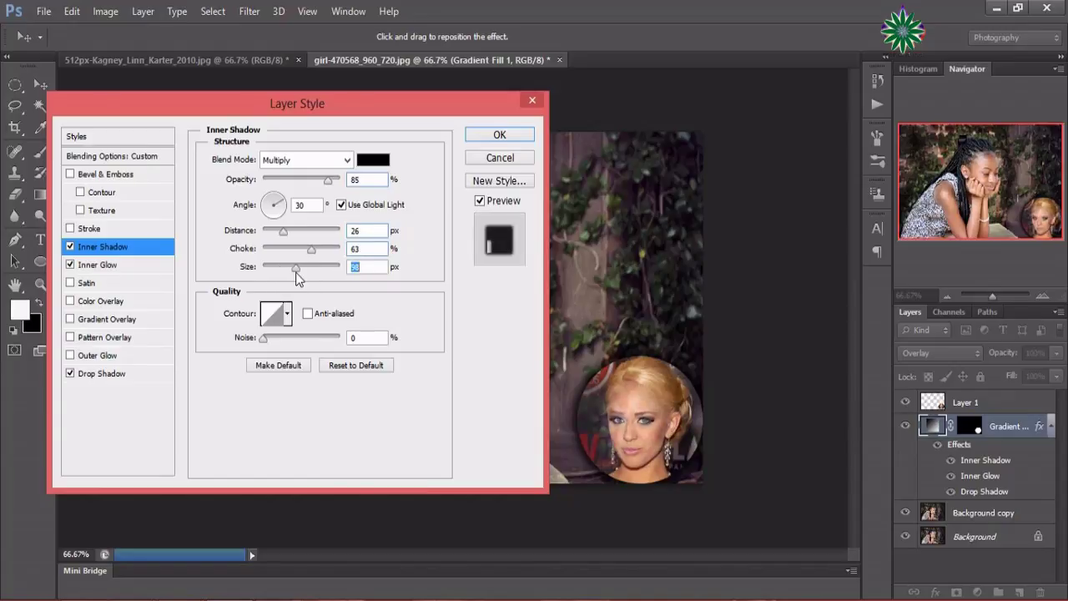
drag(284, 269, 280, 264)
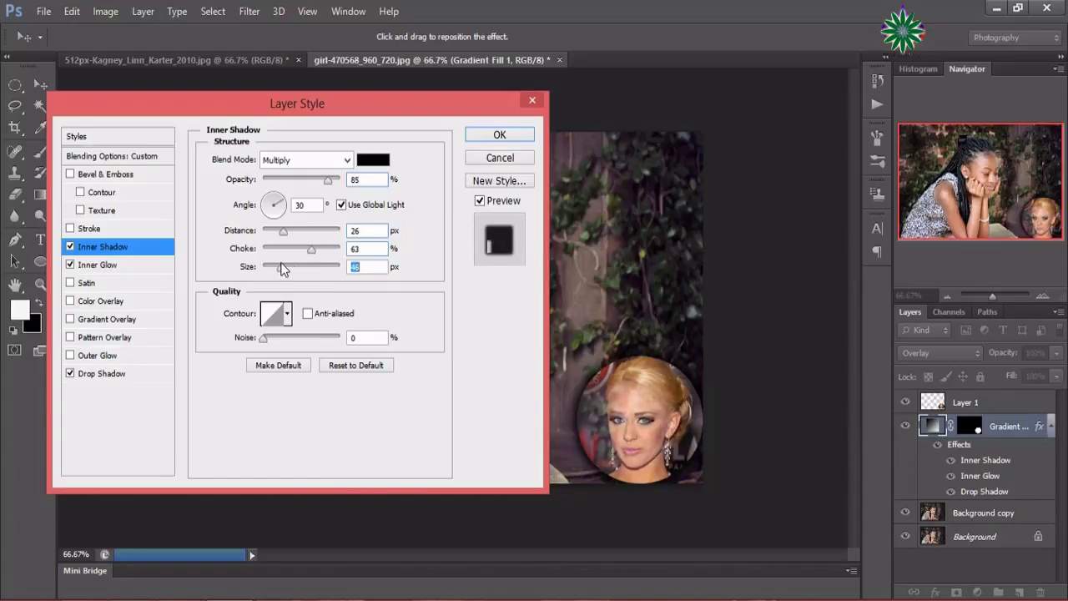
Apply the layer style and toggle Gradient Fill 1's visibility to compare the bubble
click(500, 135)
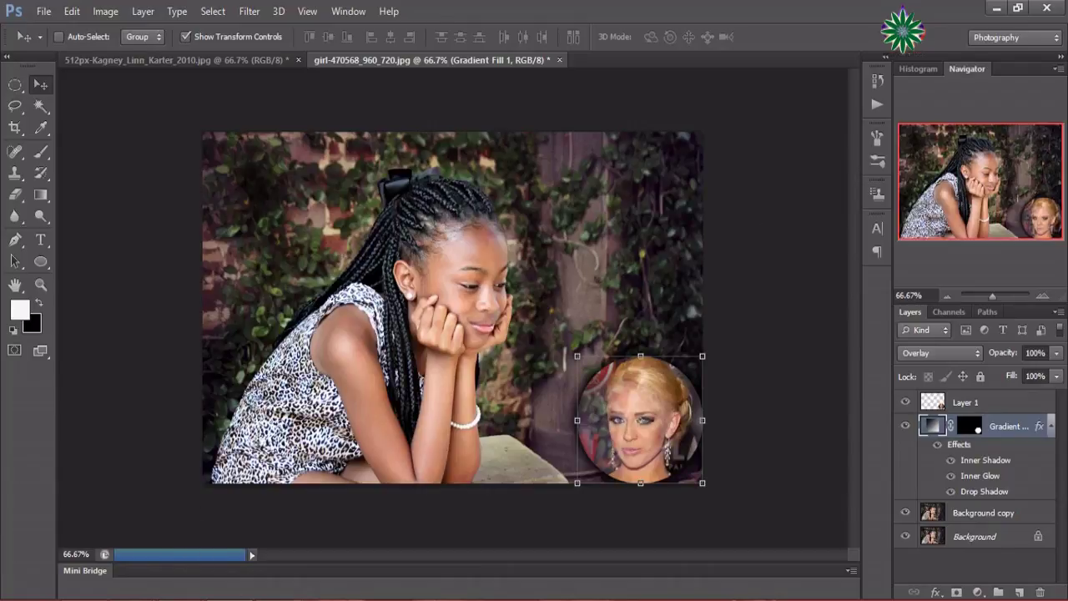
click(906, 426)
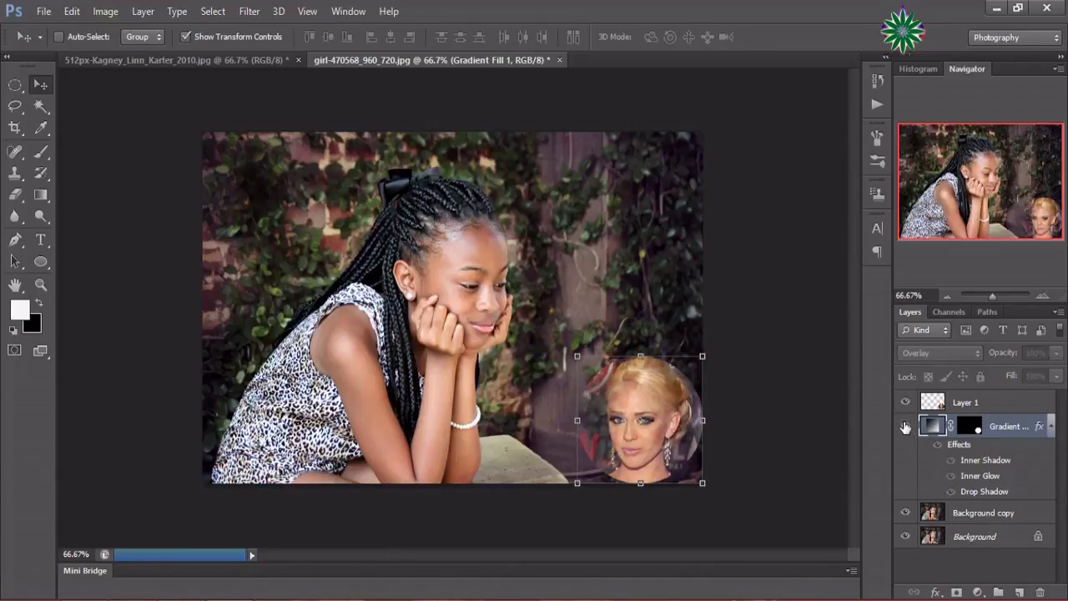
click(905, 427)
click(905, 426)
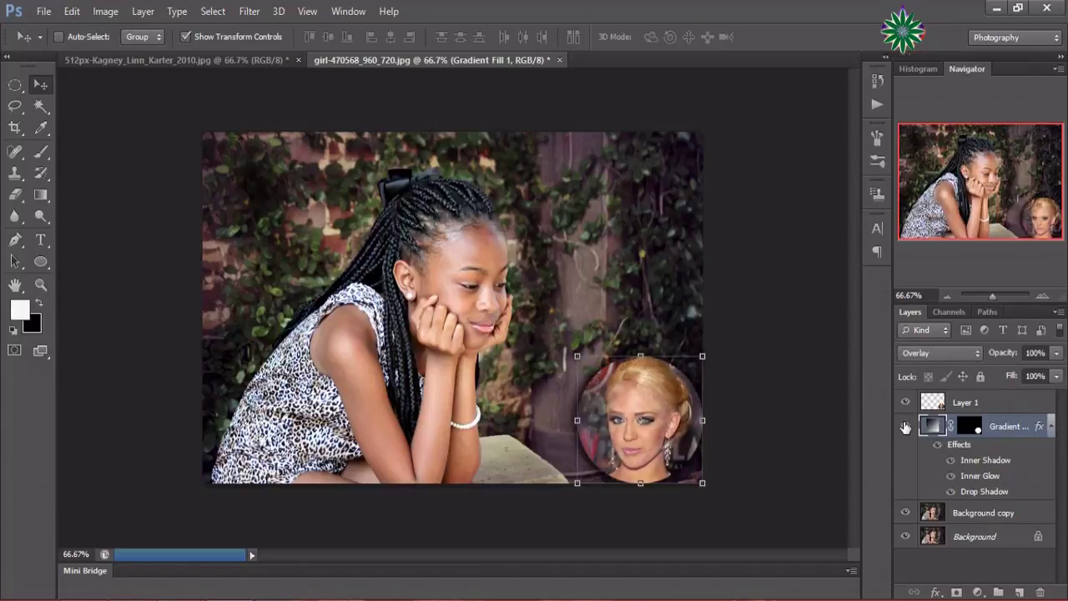
click(905, 426)
Toggle Layer 1 and Gradient Fill 1 visibility, leaving both portrait and bubble shown
click(905, 426)
click(906, 402)
click(906, 402)
click(906, 402)
click(907, 402)
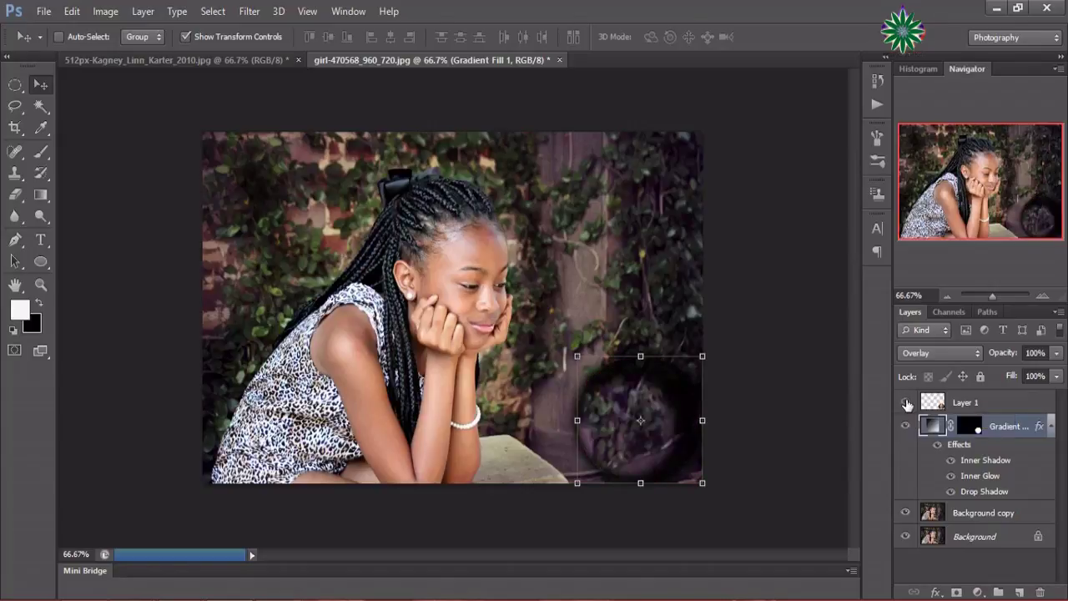
click(907, 425)
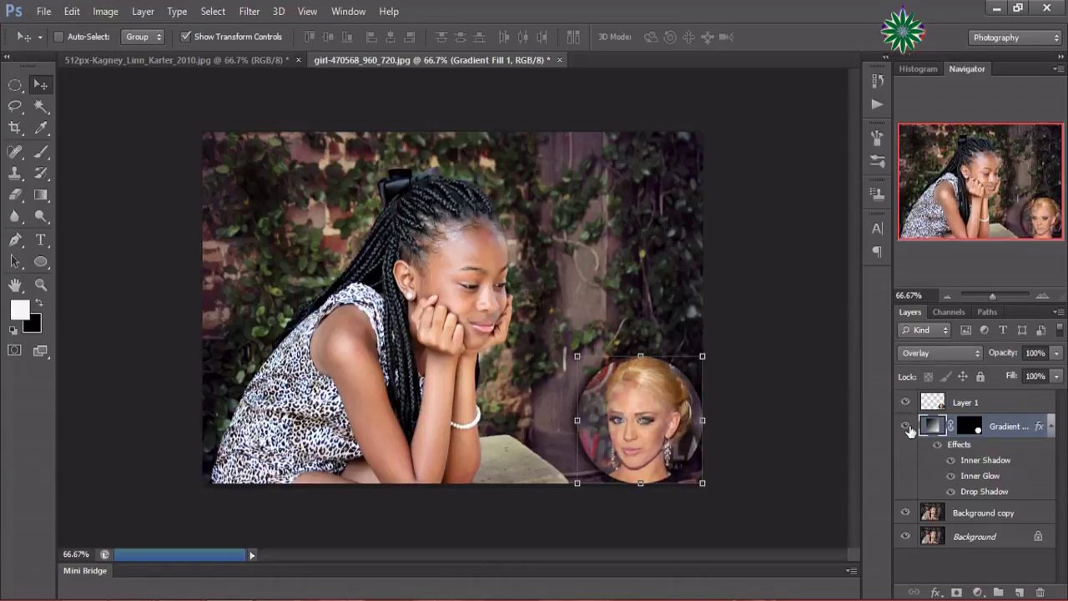
click(906, 403)
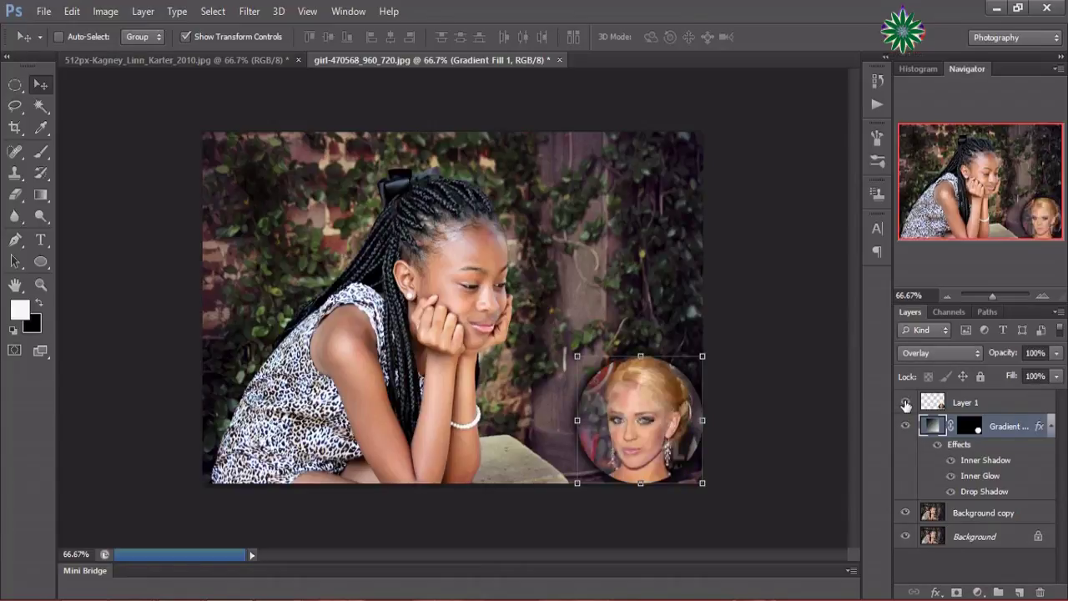